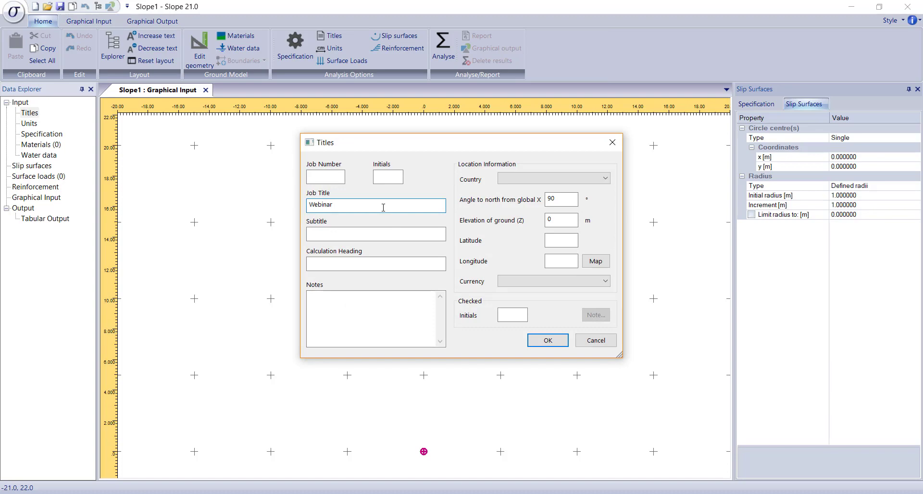
Step: Enter "Webinar Example" as the job title and accept the titles
type("W")
key("BackSpace")
type("Example")
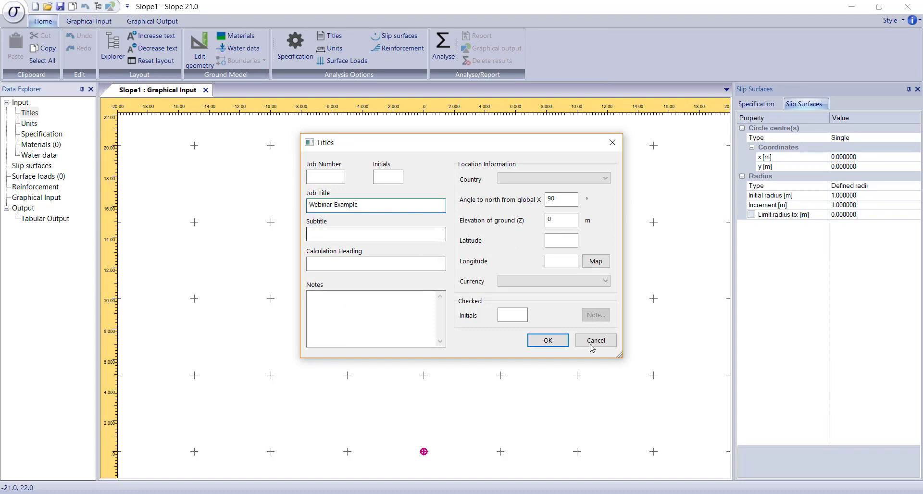
left_click(556, 343)
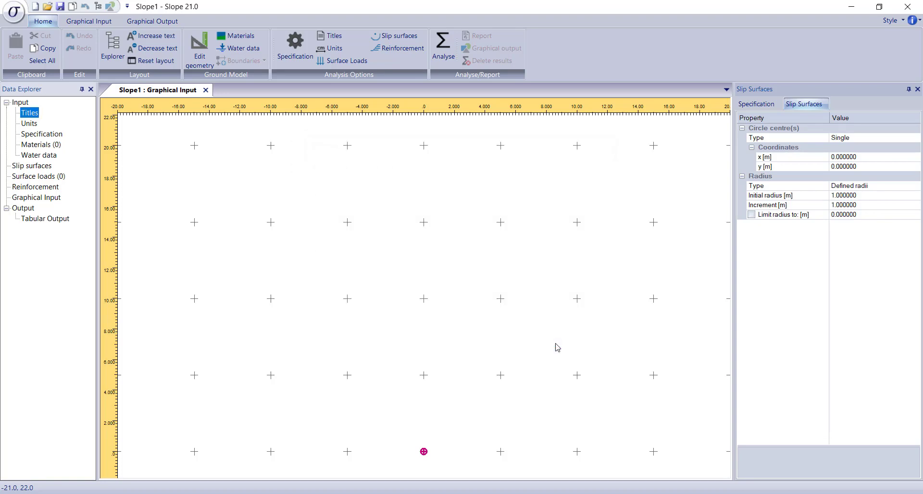
Step: Examine the specification's available analysis methods, factor of safety options and pore pressure types without changing them
left_click(50, 137)
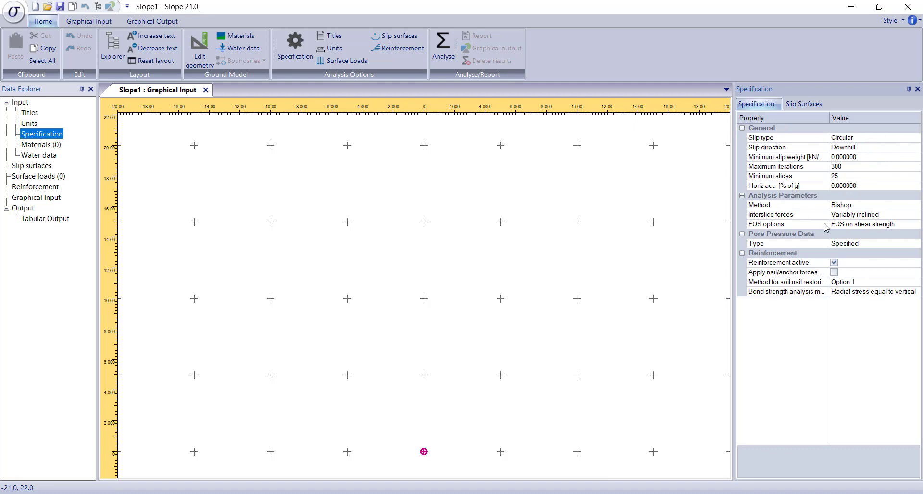
left_click(916, 204)
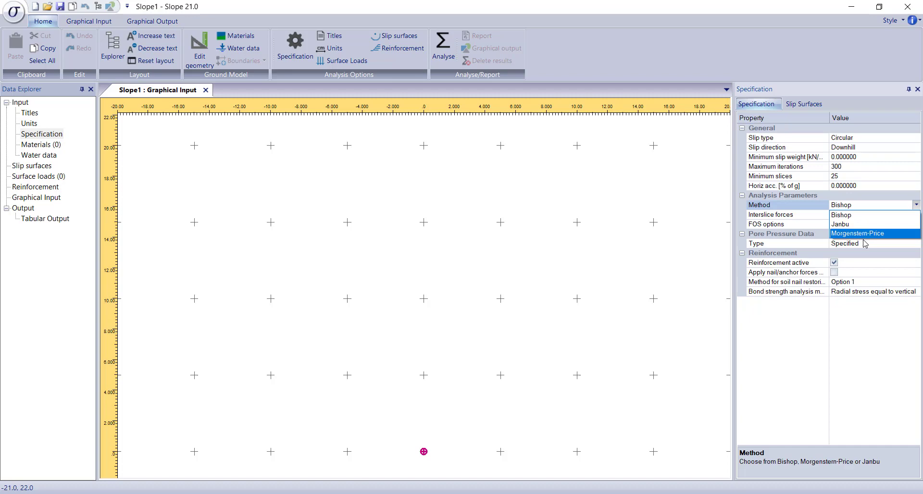
left_click(918, 213)
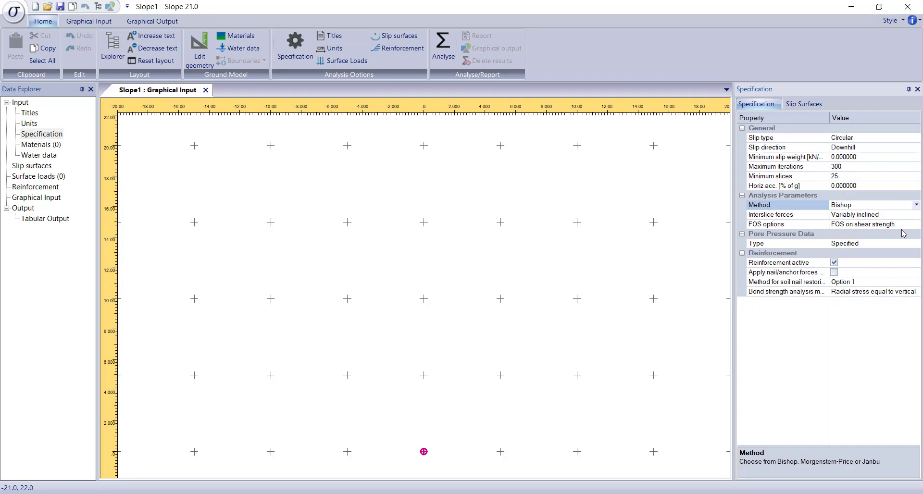
left_click(915, 225)
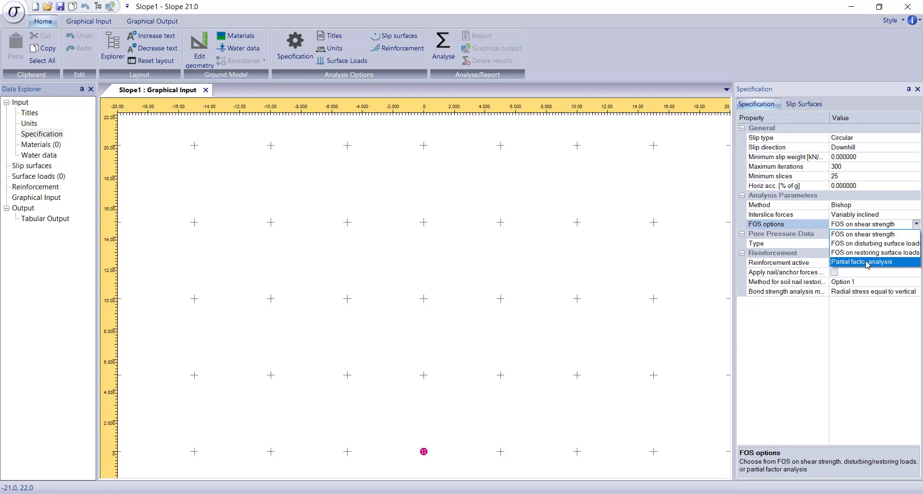
left_click(878, 318)
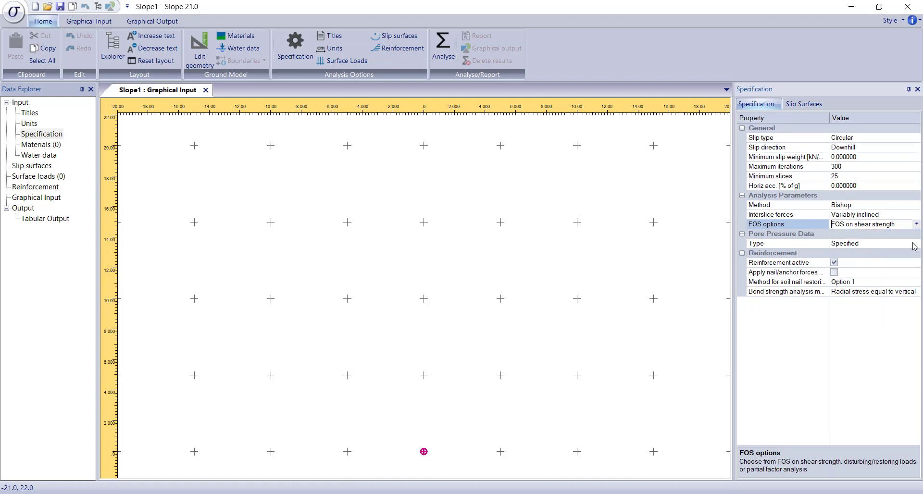
left_click(916, 246)
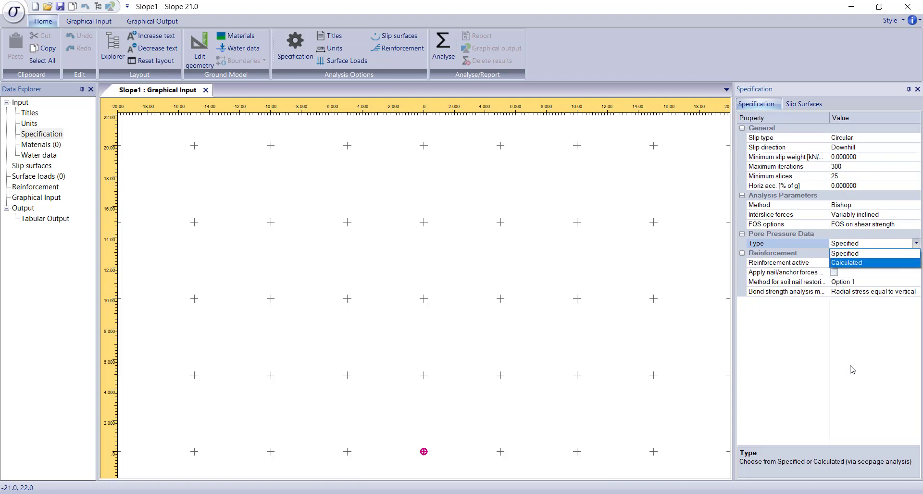
left_click(916, 245)
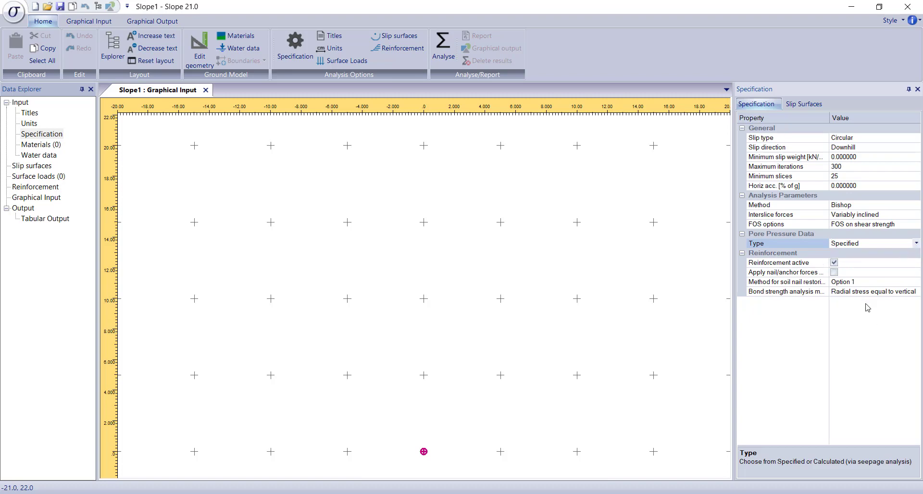
left_click(860, 347)
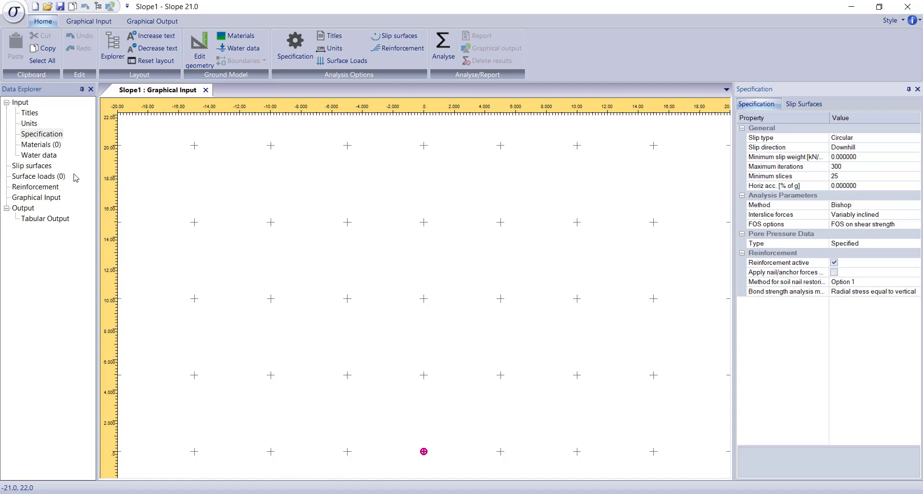
Step: Add a first material named Embankment with unit weights of 15 kN/m³ above and 19 kN/m³ below the groundwater level
double_click(41, 145)
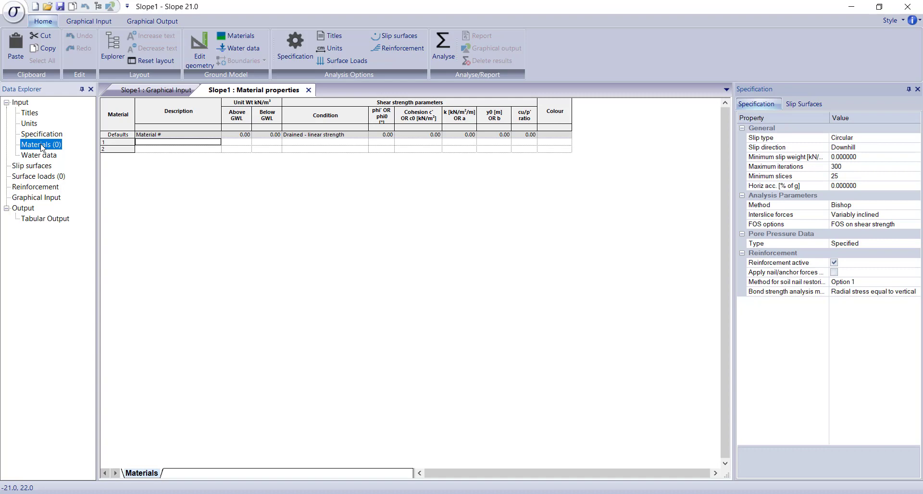
left_click(156, 144)
type("Em")
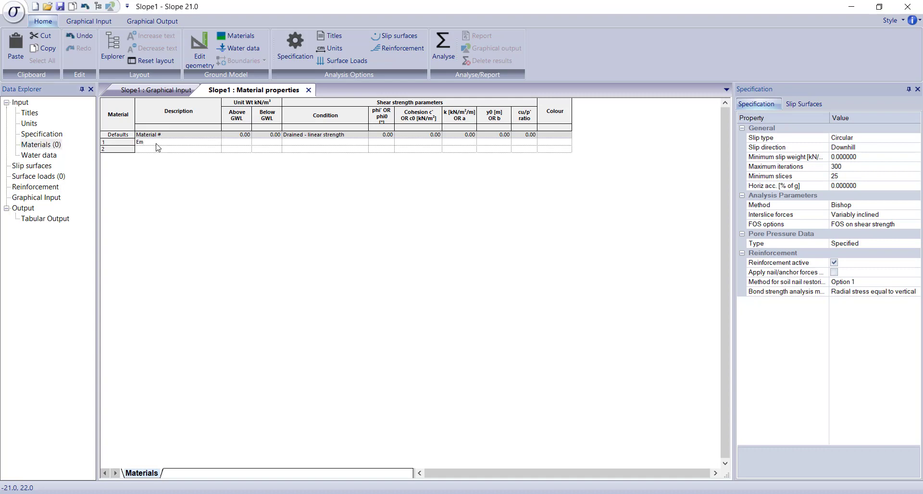
type("bankem")
key("BackSpace")
type("ment")
key("Tab")
type("15")
key("Tab")
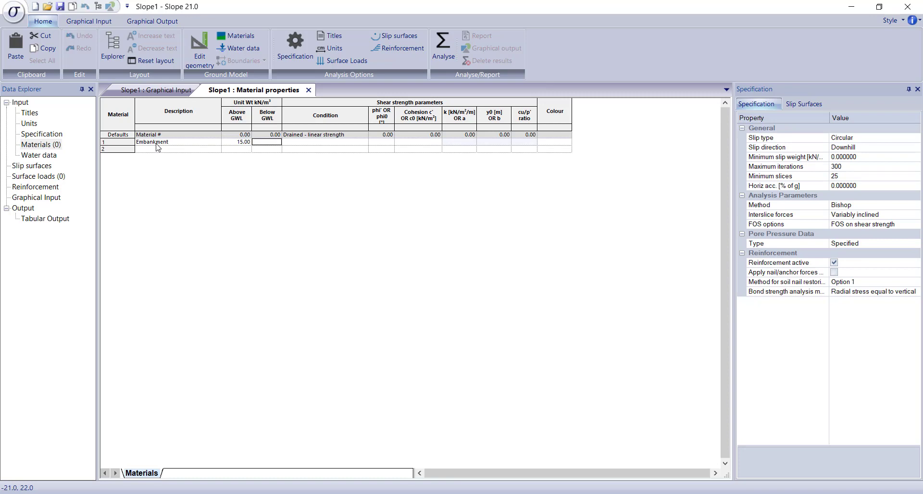
type("19")
key("Tab")
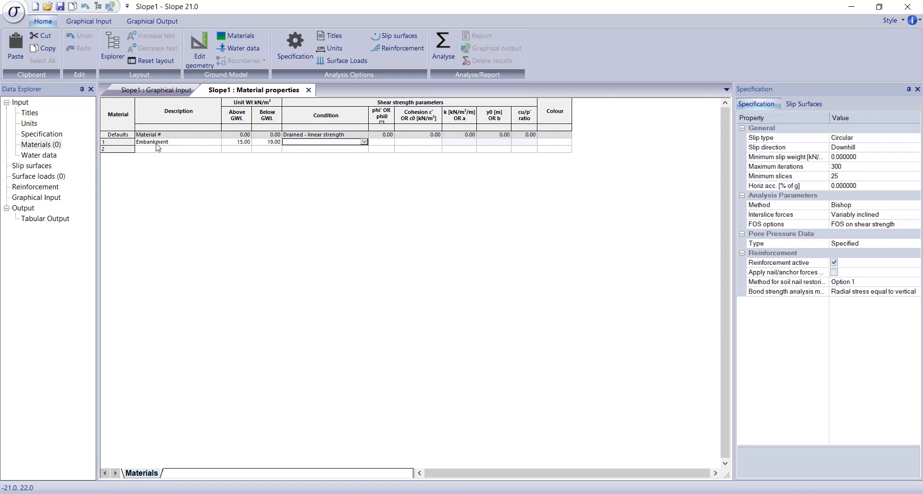
Step: Give Embankment the default drained linear strength with a friction angle of 20° and cohesion of 5 kN/m²
key("Tab")
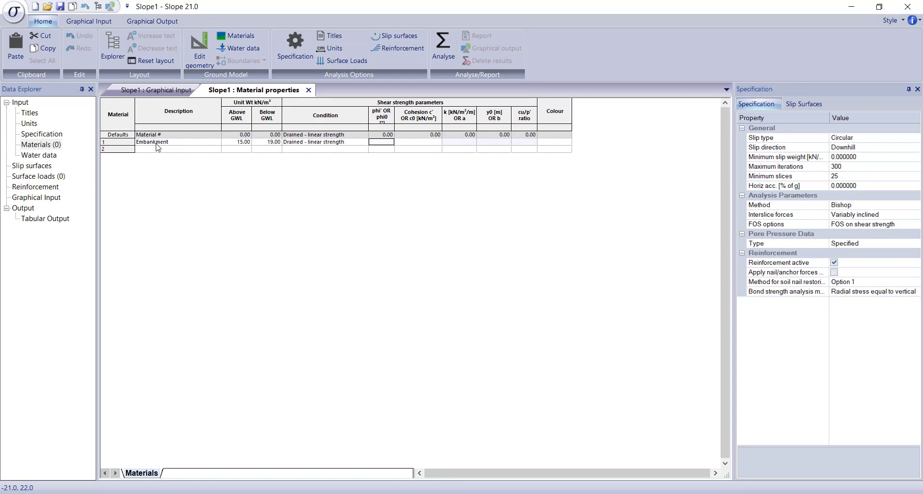
type("20")
key("Tab")
type("5")
key("Return")
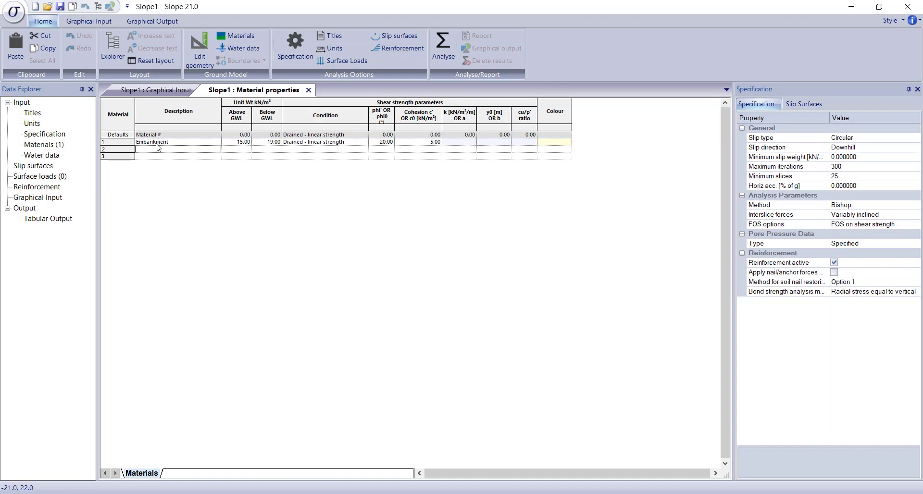
Step: Add a second material named Foundation with unit weights of 18 kN/m³ above and 21 kN/m³ below the groundwater level
type("Foundation")
key("Tab")
type("1")
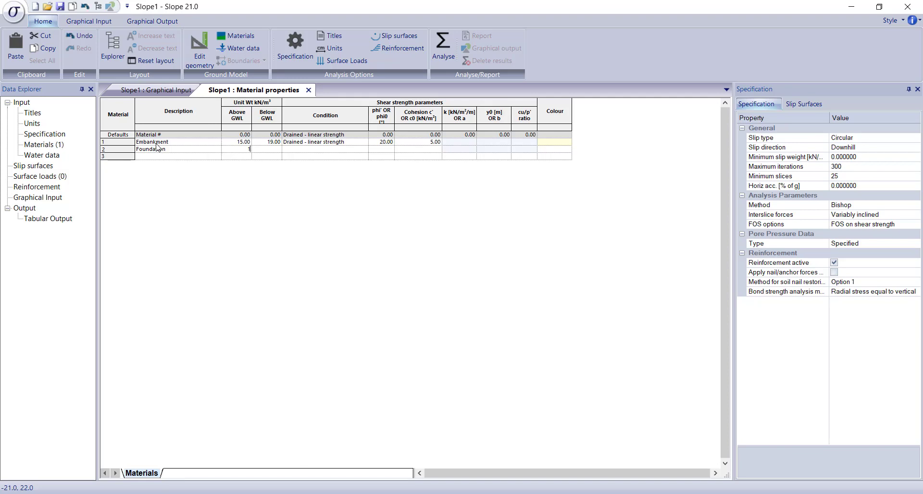
key("Tab")
type("21")
key("Tab")
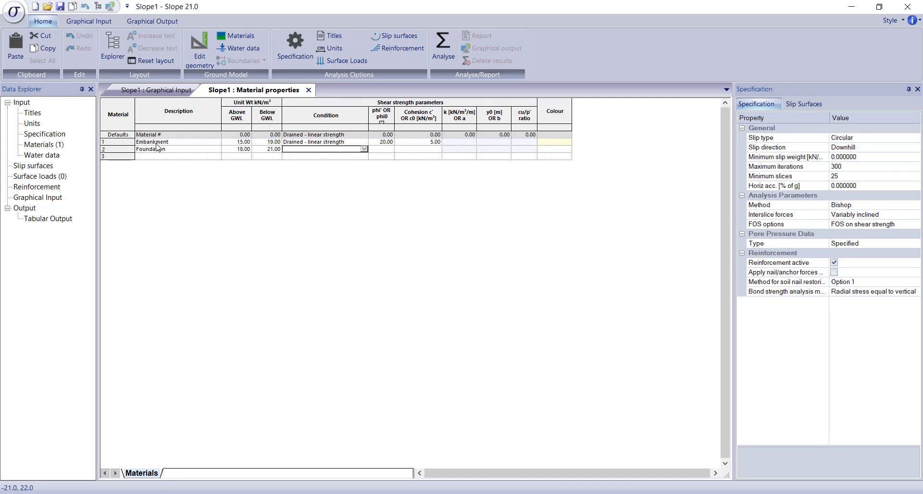
Step: Give Foundation the default drained linear strength with a friction angle of 25° and cohesion of 10 kN/m²
key("Tab")
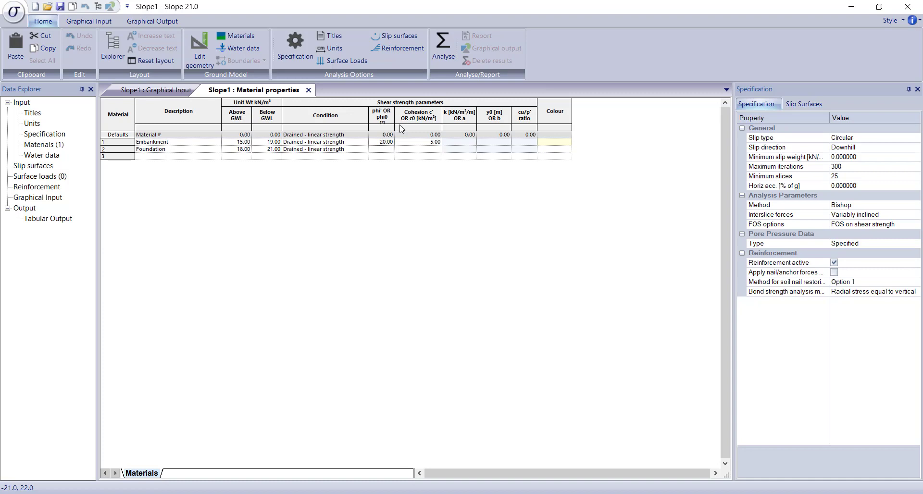
type("25")
key("Tab")
type("10")
key("Return")
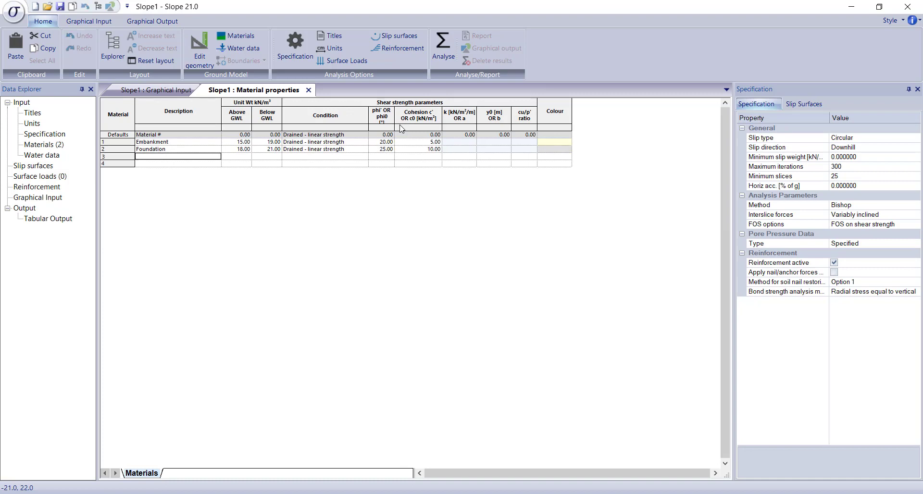
Step: Add a third material named Bedrock with unit weights of 22 kN/m³ above and 24 kN/m³ below the groundwater level
type("Bedrock")
key("Tab")
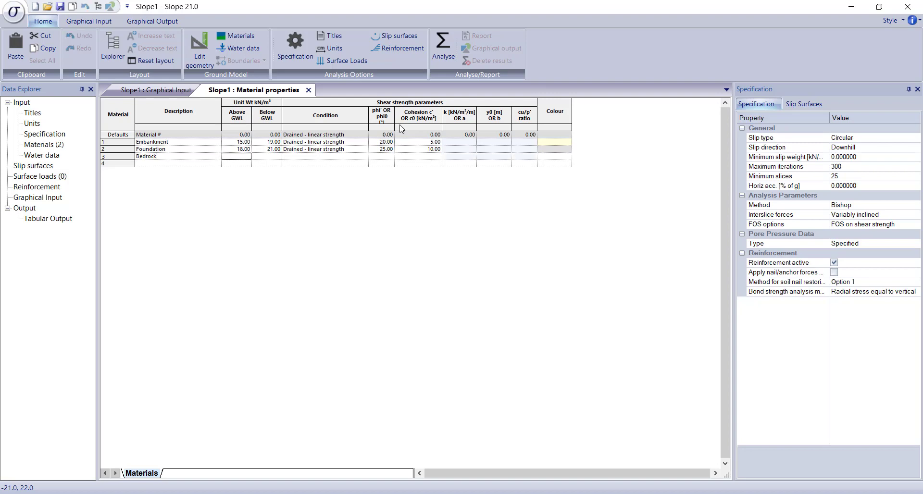
type("22")
key("Tab")
type("24")
key("Tab")
key("Tab")
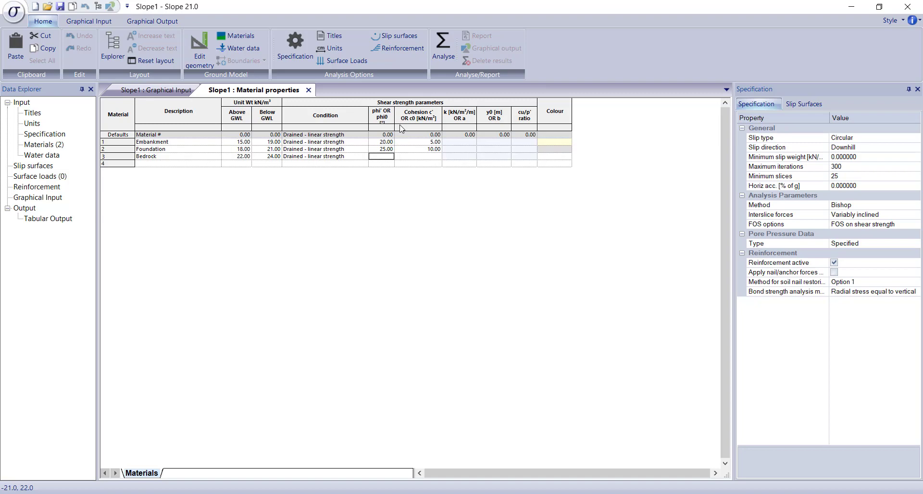
Step: Give Bedrock the default drained linear strength with a friction angle of 40° and cohesion of 15 kN/m²
type("40")
key("Tab")
type("1")
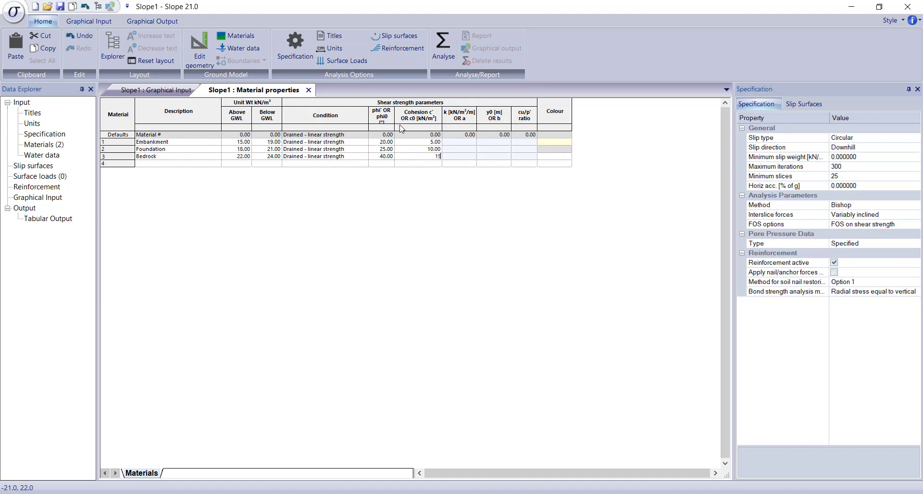
key("Return")
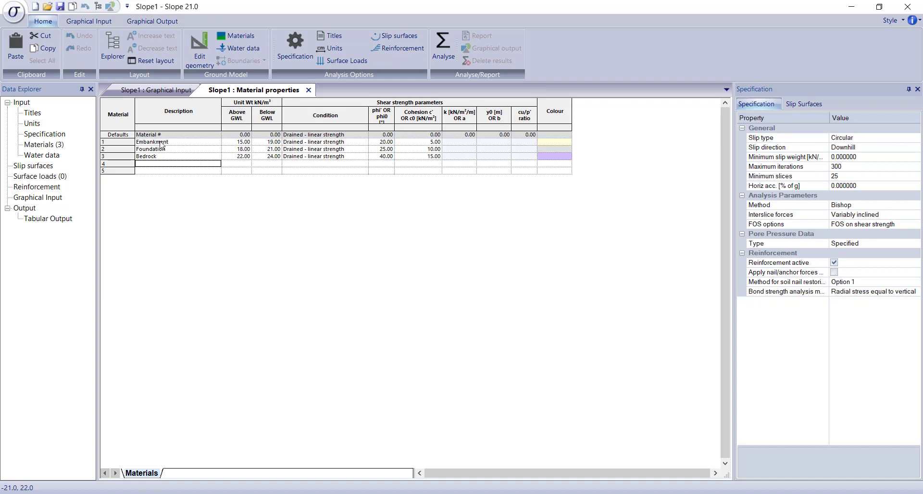
Step: Define a hydrostatic water data set named GWL
left_click(34, 157)
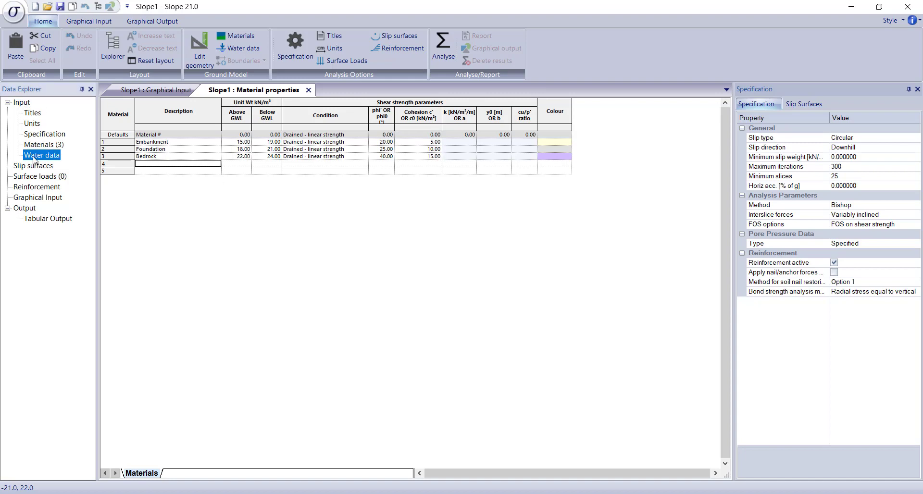
double_click(34, 158)
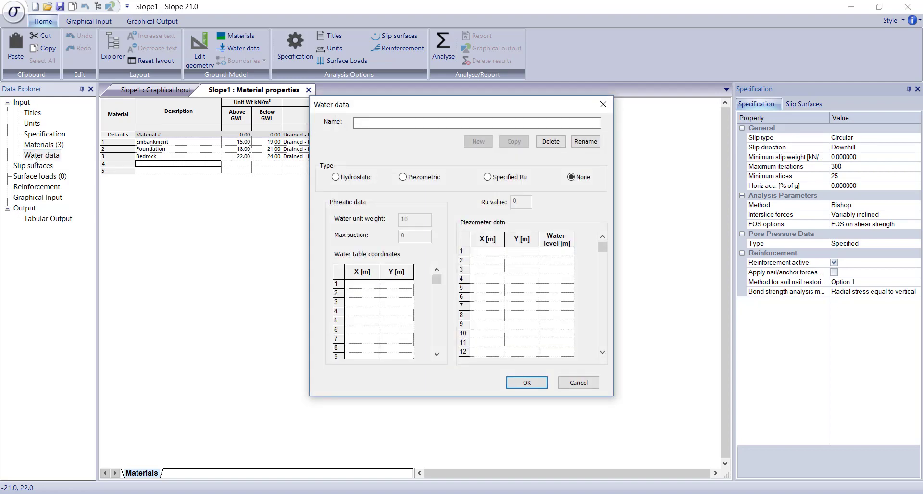
left_click(372, 123)
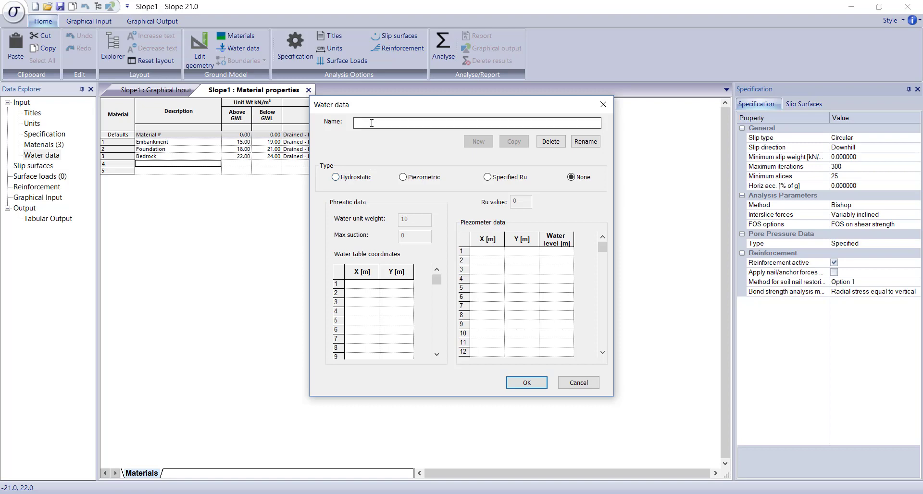
type("GWL")
left_click(336, 177)
Step: Enter the first two GWL water table points at (0, 11) and (15, 14) m
left_click(373, 285)
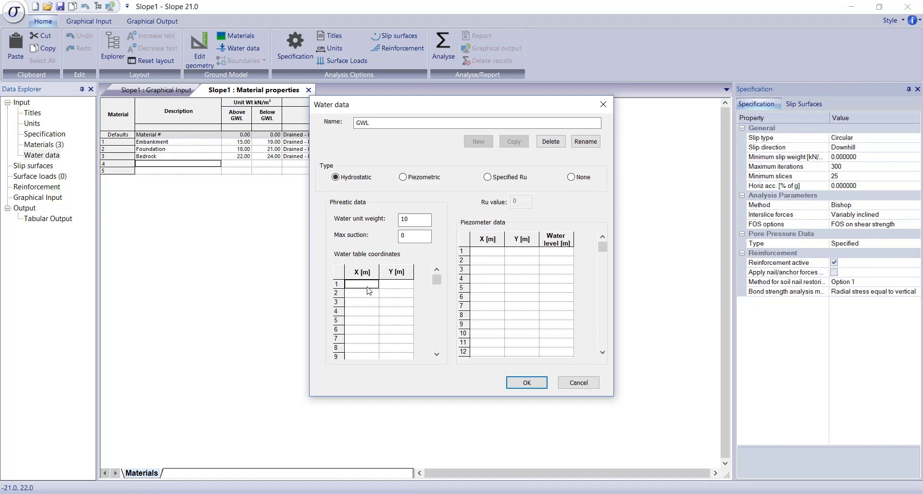
type("0")
key("Tab")
type("11")
key("Tab")
type("15")
key("Tab")
type("14")
key("Tab")
Step: Enter the remaining GWL water table points at (35, 3) and (50, 3) m and accept the water data
type("35")
key("Tab")
type("4")
key("Tab")
left_click(388, 303)
type("3")
key("Tab")
type("50")
key("Tab")
type("3")
key("Tab")
left_click(523, 380)
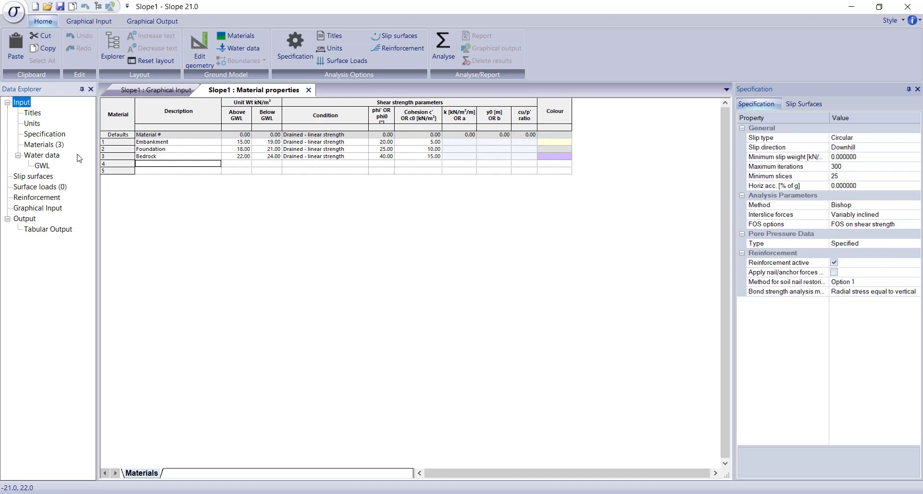
Step: Check the water table in the graphical input, and set the Y coordinate of GWL's second point to 10 m
double_click(48, 211)
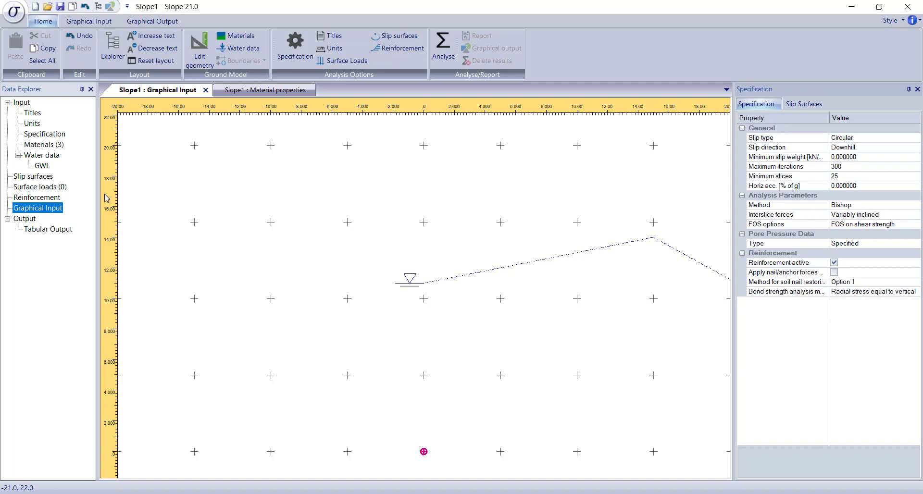
double_click(42, 165)
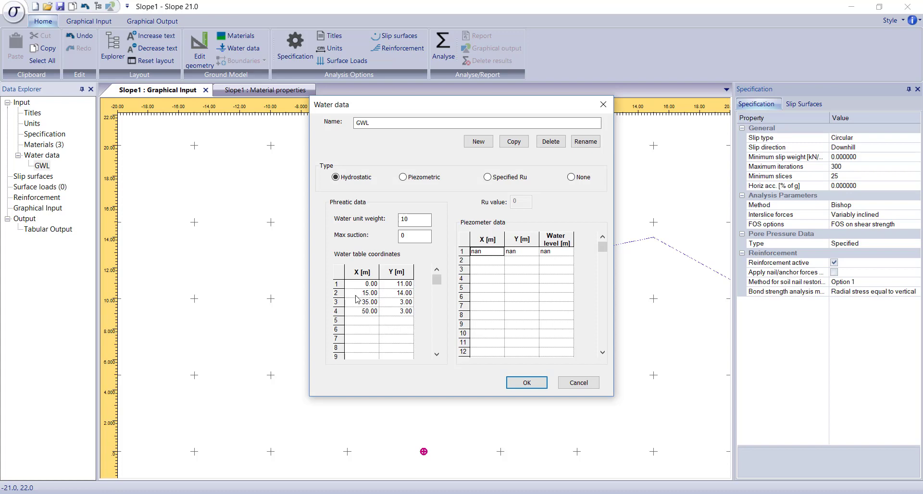
left_click(357, 295)
left_click(386, 295)
type("10")
left_click(358, 304)
left_click(526, 383)
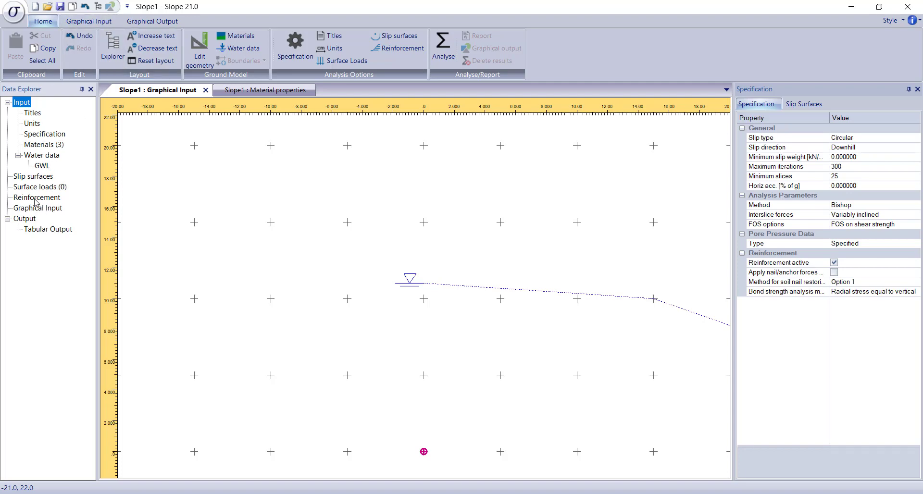
Step: Widen the graphical view's X range to about -30 to 60 m
left_click(110, 24)
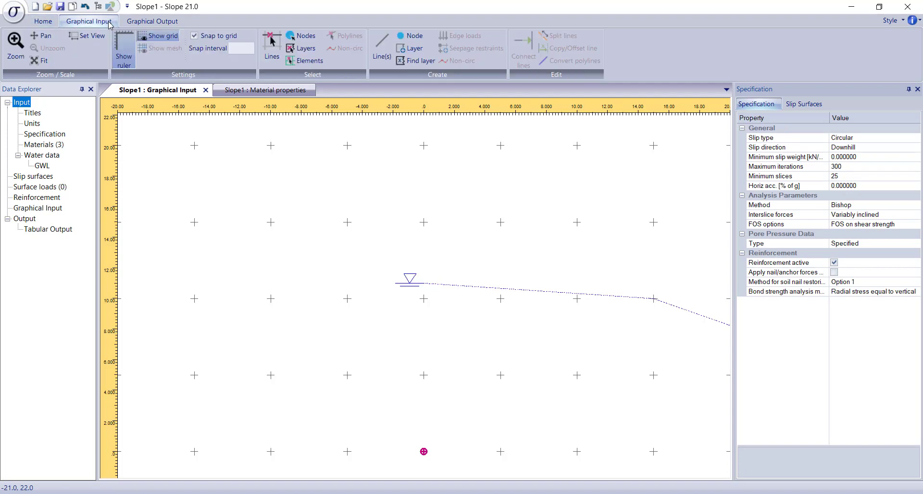
left_click(83, 41)
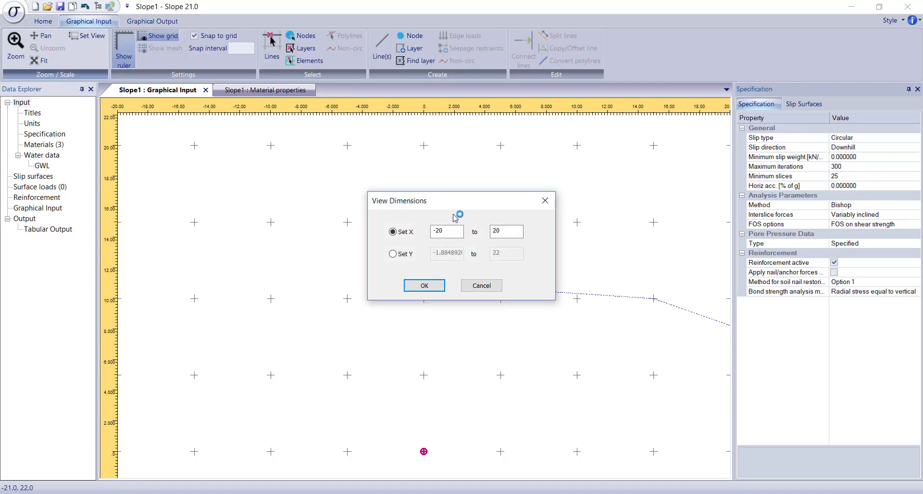
left_click(509, 230)
left_click(418, 286)
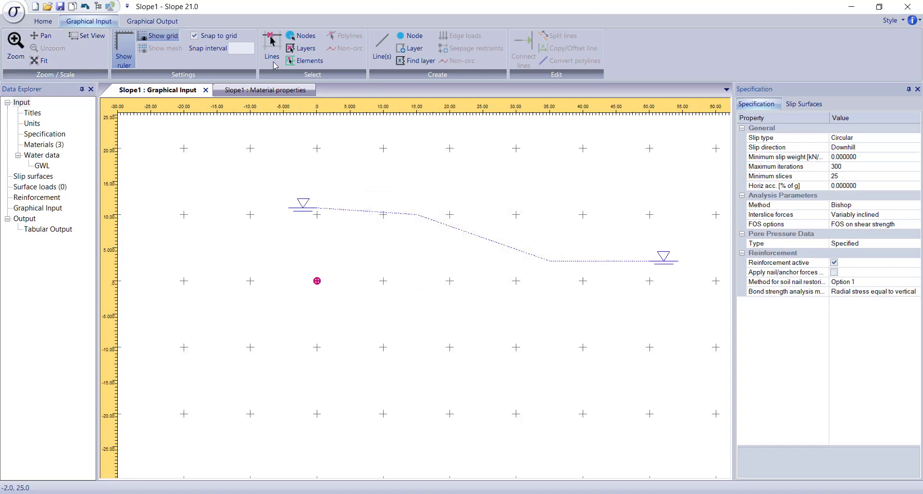
Step: Draw the ground surface as connected lines through (0, 14), (15, 14), (35, 4) and (50, 4) m
left_click(384, 62)
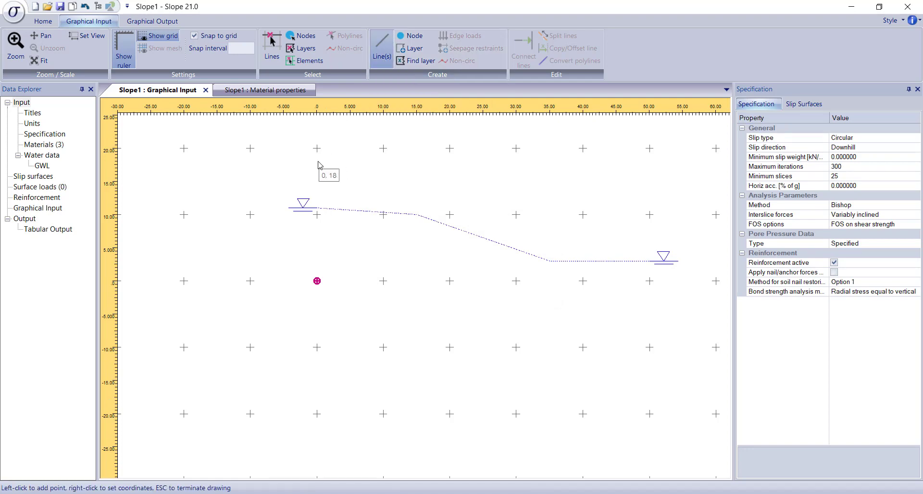
left_click(317, 188)
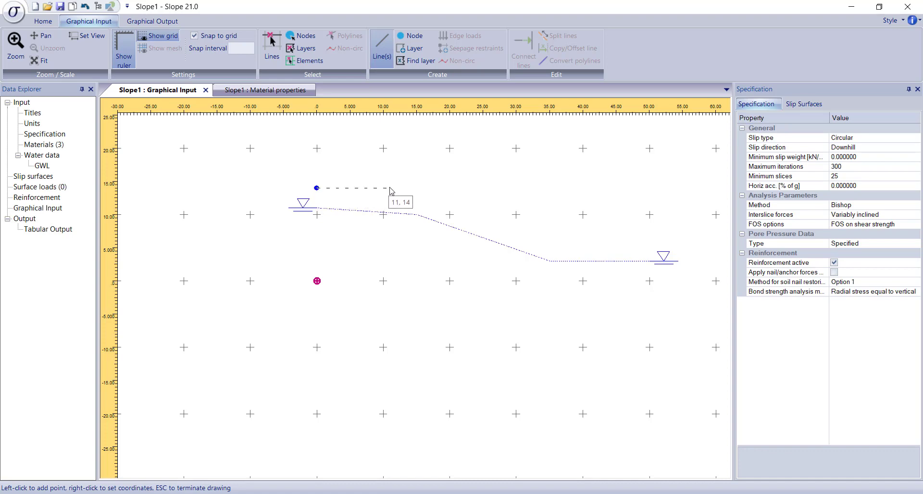
left_click(416, 188)
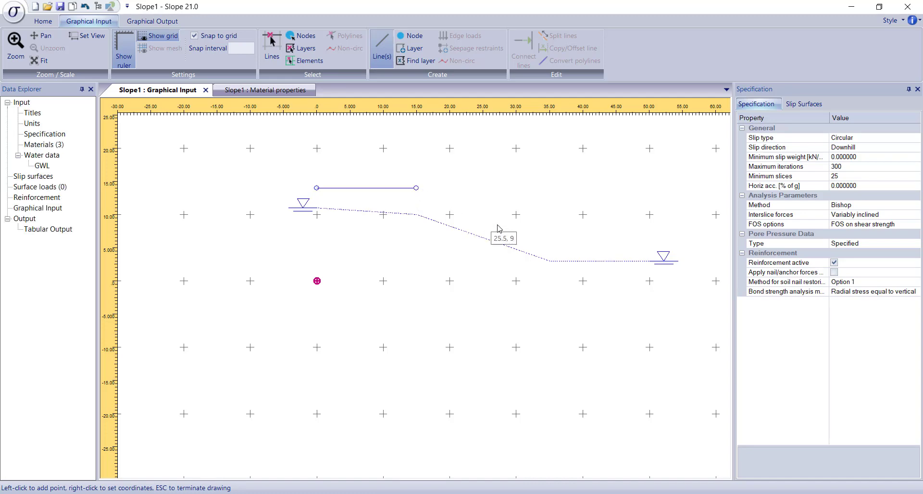
right_click(532, 235)
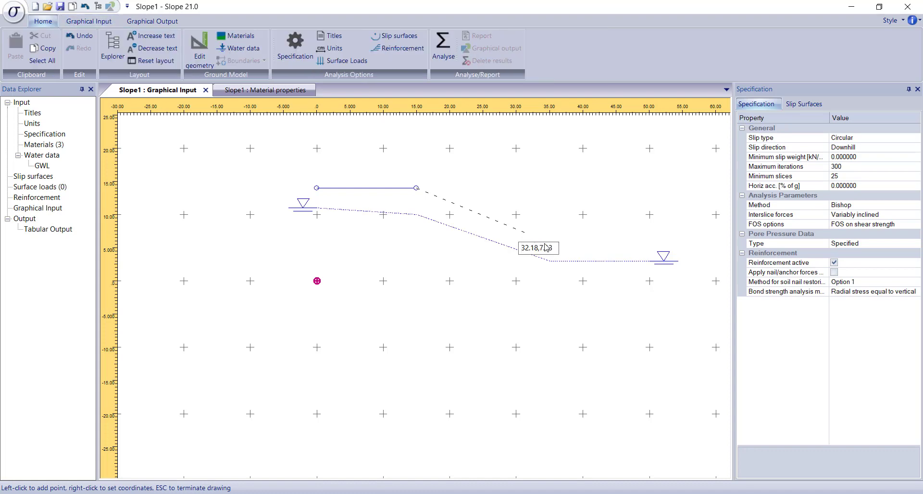
left_click_drag(556, 249, 518, 252)
type("35,4")
key("Return")
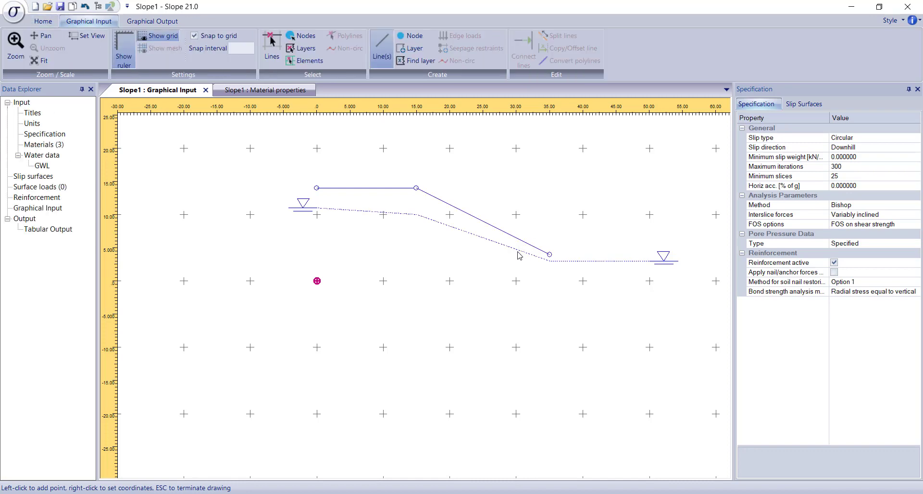
left_click(648, 258)
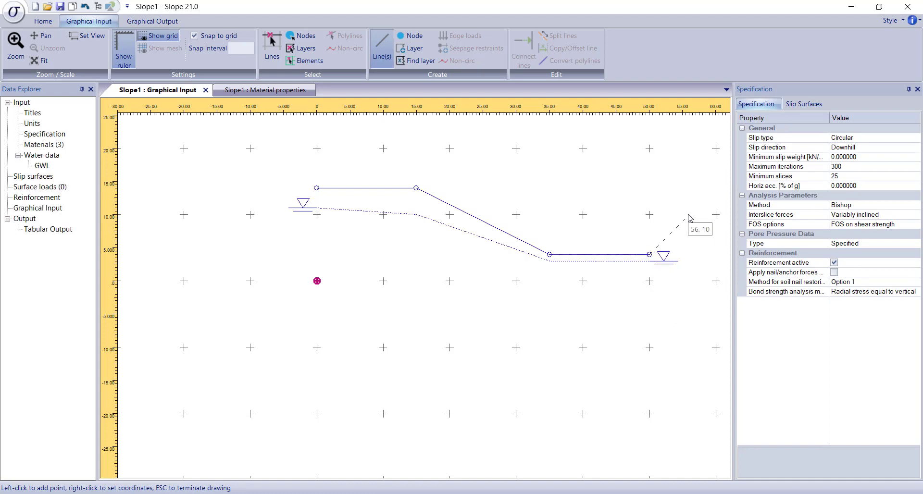
key("Escape")
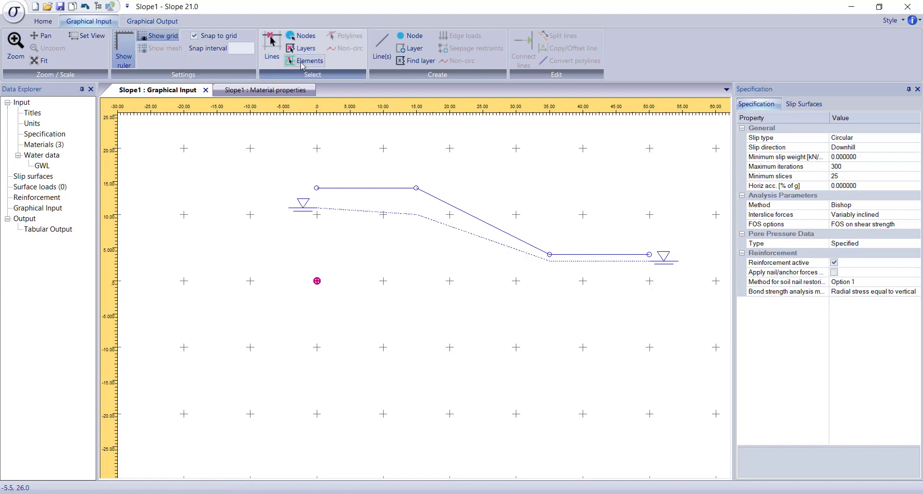
Step: Draw the embankment base line from (0, 4) to the slope toe at (35, 4) m
left_click(383, 56)
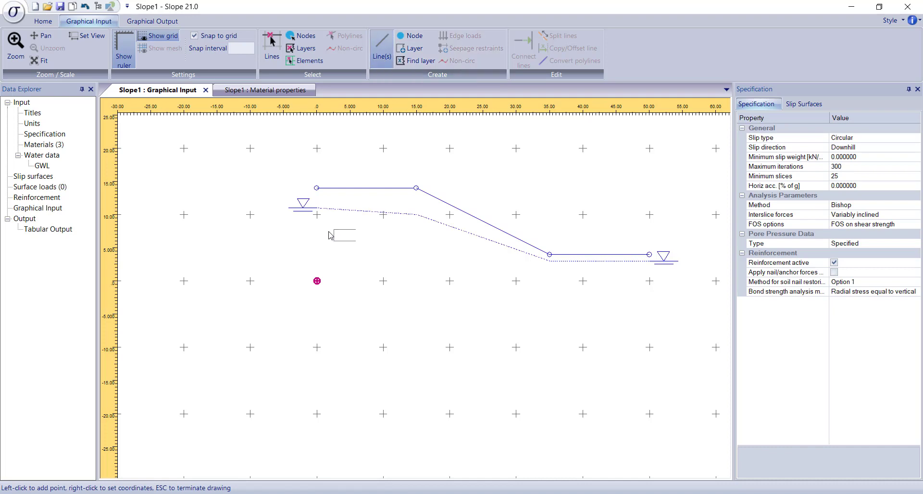
left_click(317, 254)
left_click(550, 254)
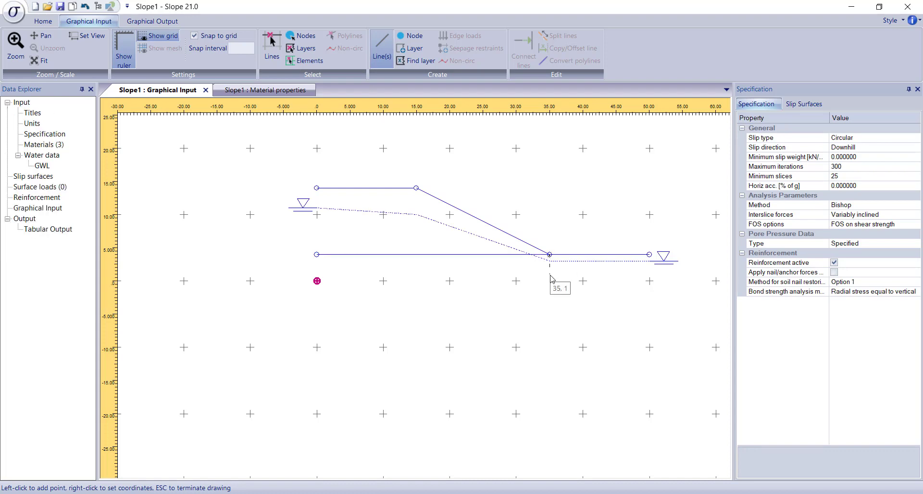
key("Escape")
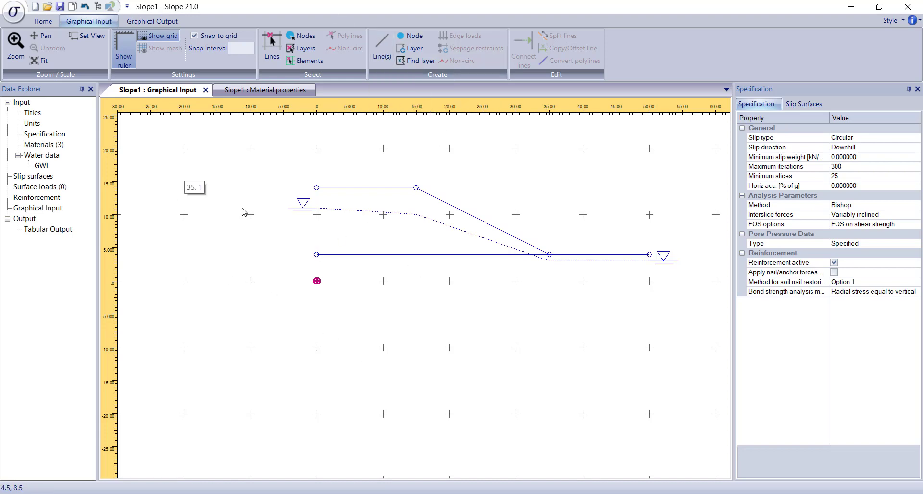
Step: Draw the foundation base line from (0, 0) to (50, 0) m
left_click(387, 52)
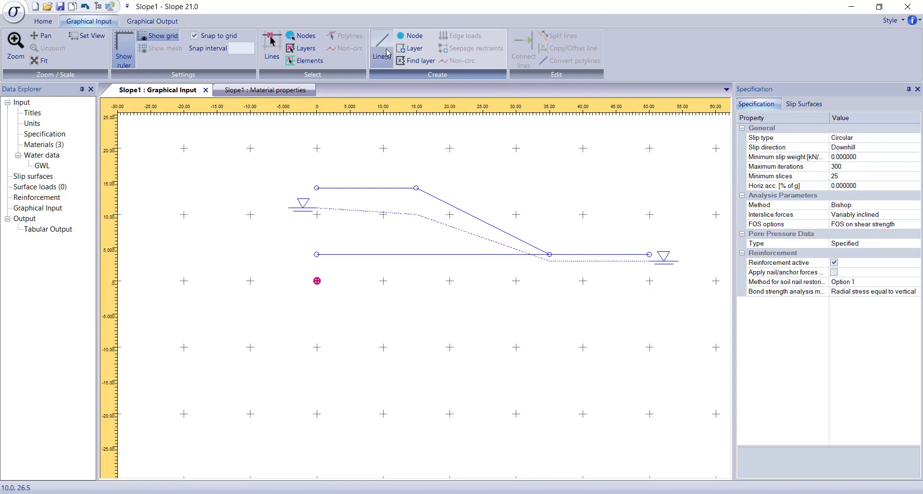
left_click(316, 281)
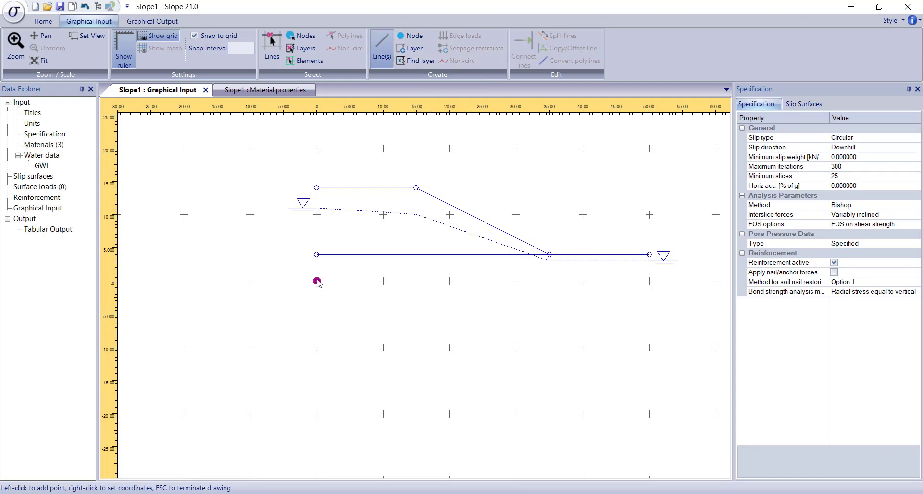
left_click(649, 281)
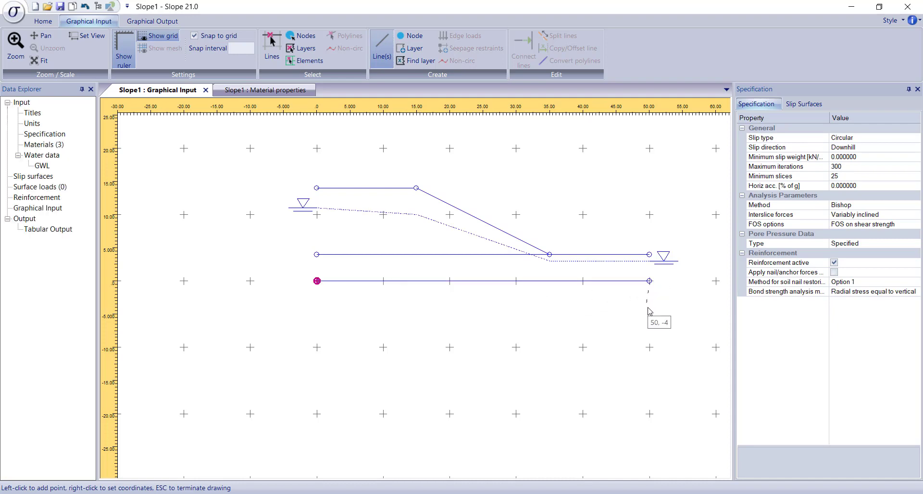
key("Escape")
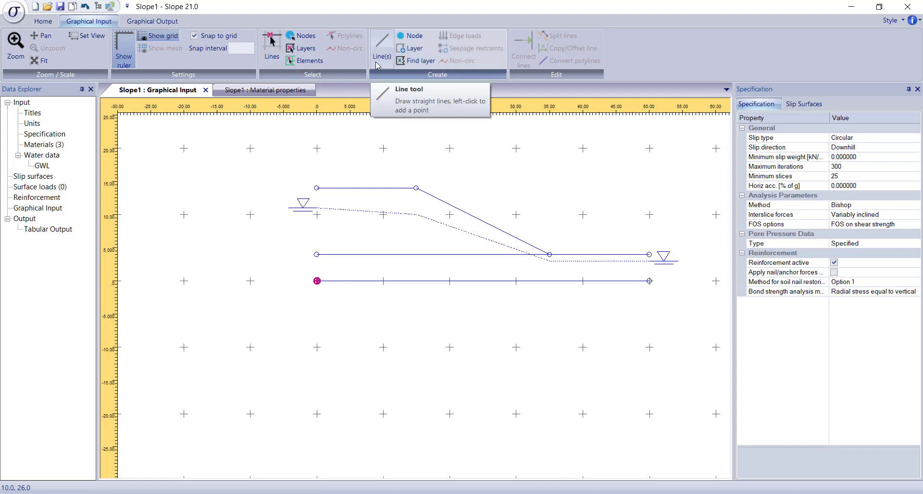
Step: Draw the bedrock base line from (0, -10) to (50, -10) m
left_click(382, 48)
left_click(317, 348)
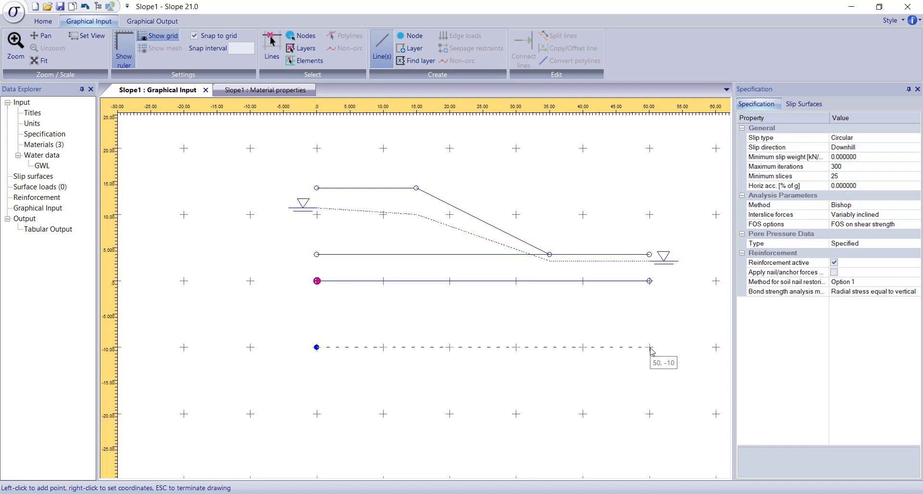
left_click(649, 347)
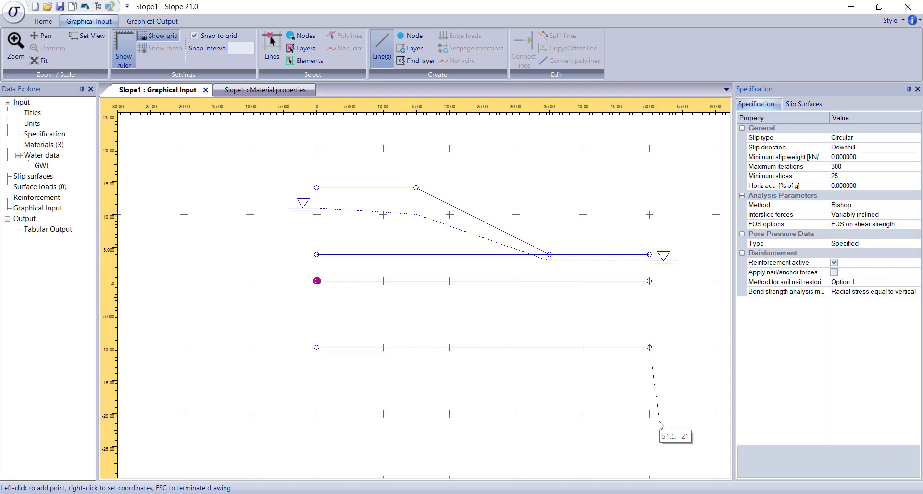
key("Escape")
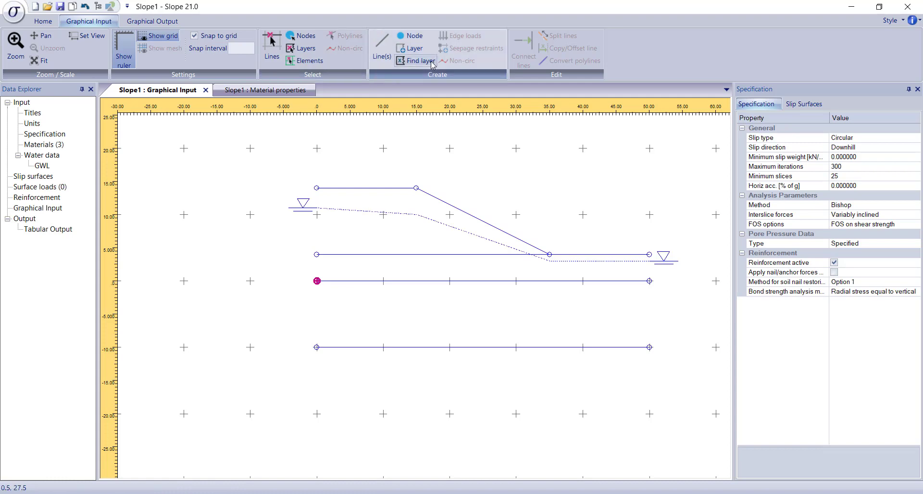
Step: Close the embankment with a line from (0, 14) to (0, 4) m and add its area with material 1 and water profile GWL
left_click(385, 58)
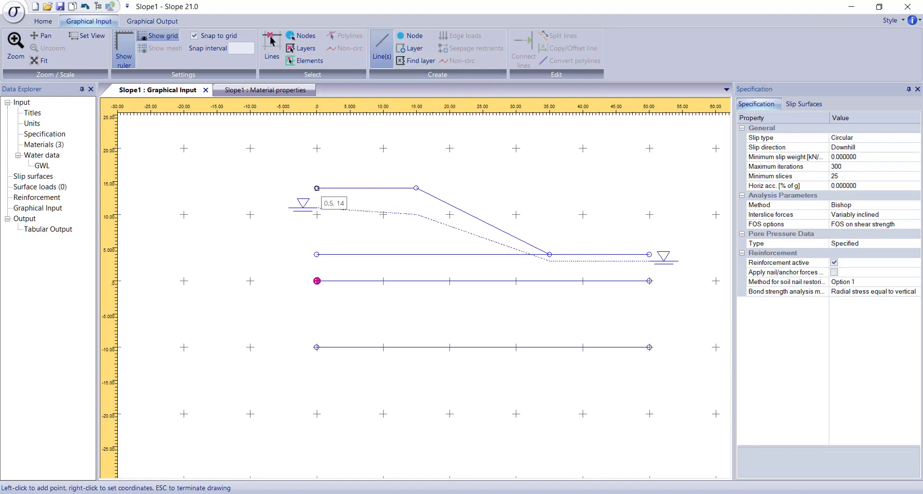
left_click(316, 188)
left_click(316, 254)
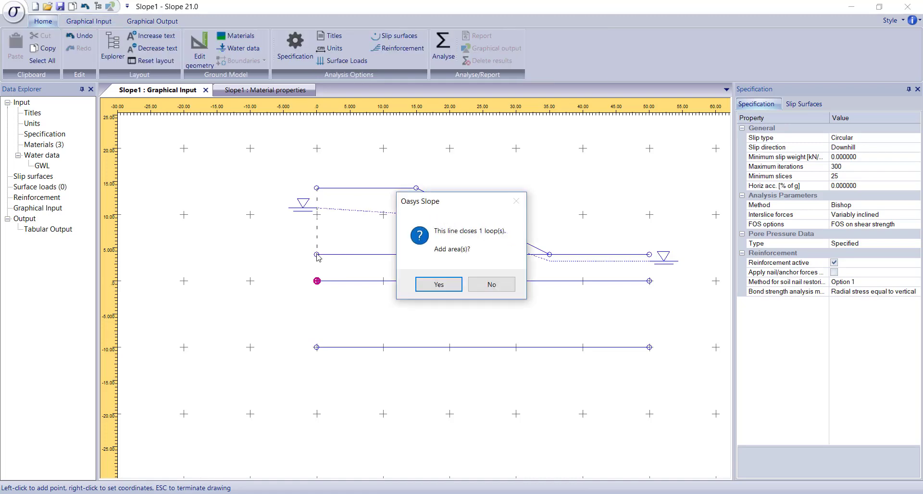
left_click(455, 286)
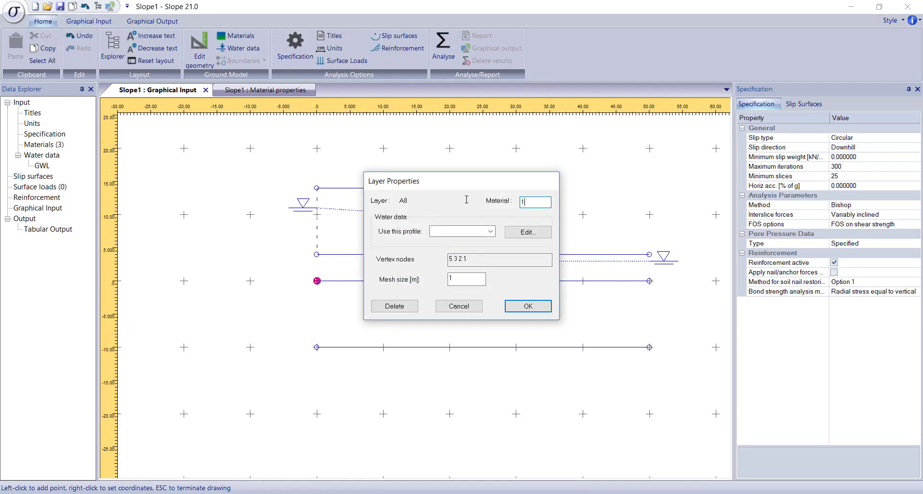
left_click(490, 231)
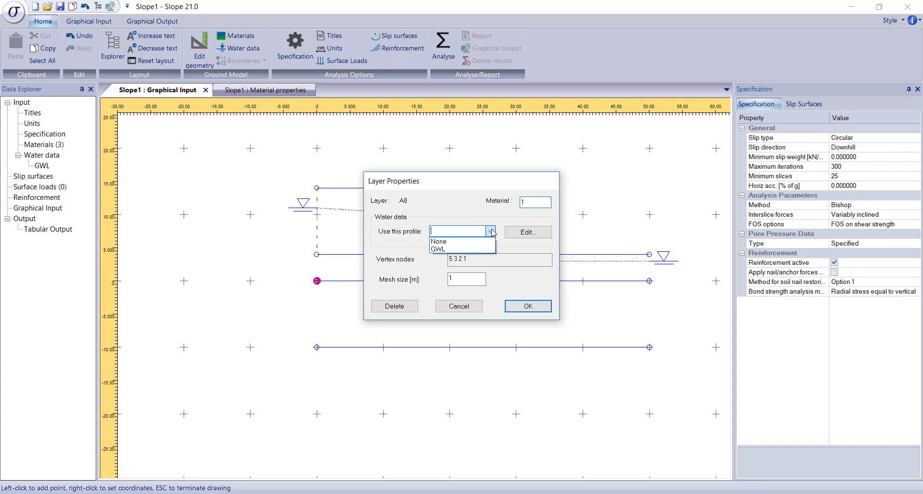
left_click(475, 247)
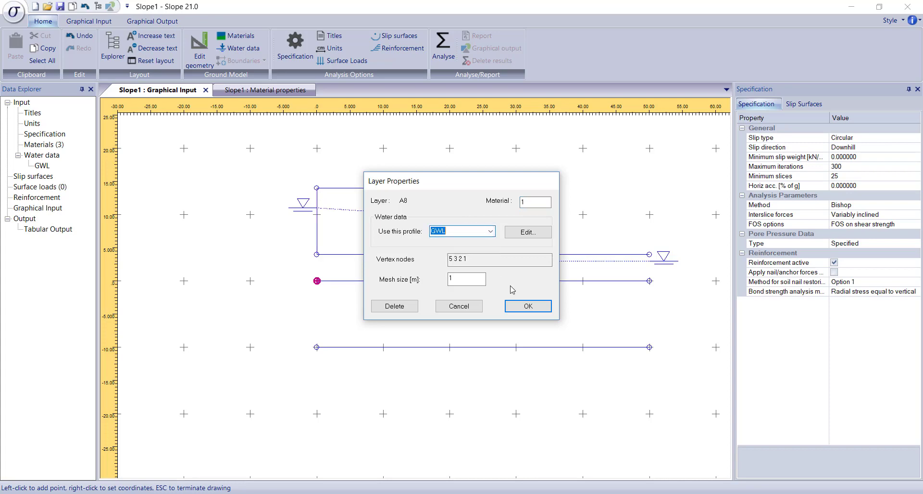
left_click(528, 306)
Step: Draw the foundation's side lines from (0, 4) to (0, 0) and from (50, 4) to (50, 0) m
left_click(383, 66)
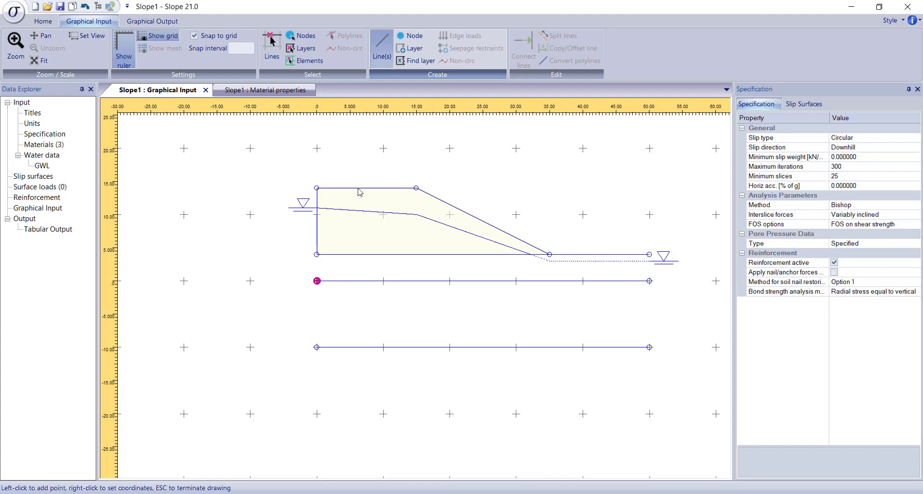
left_click(317, 281)
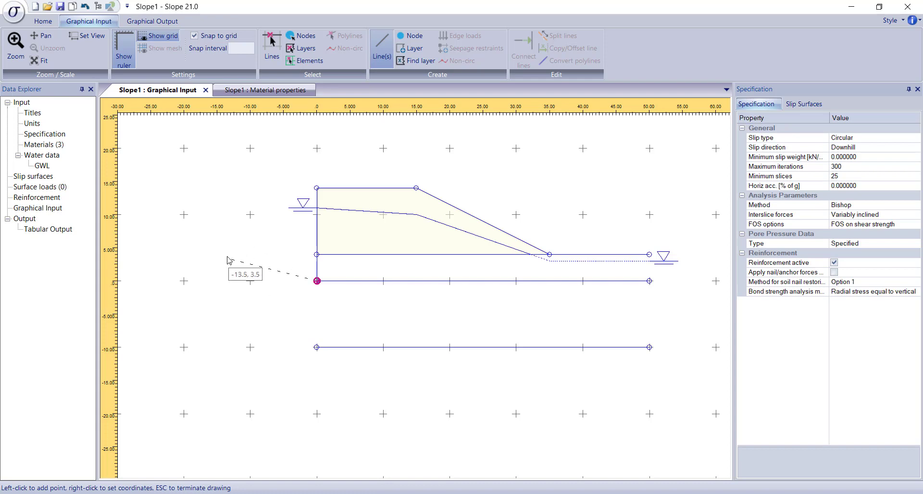
key("Escape")
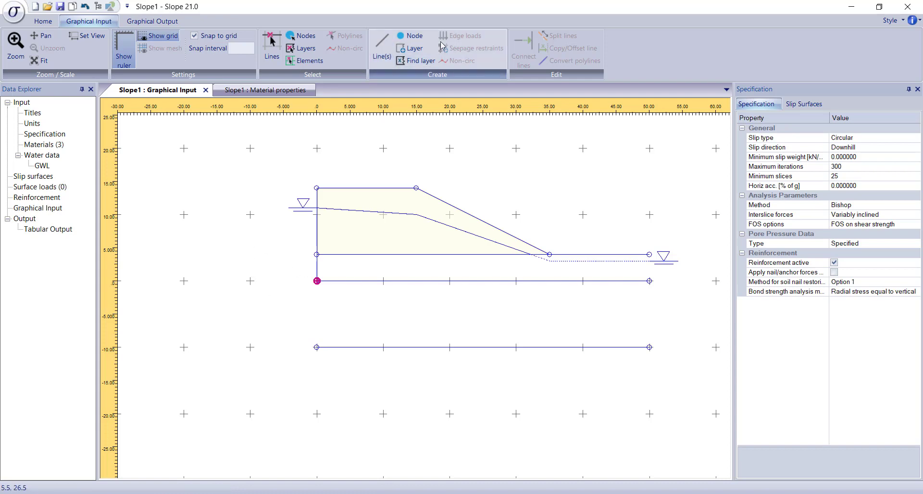
left_click(384, 55)
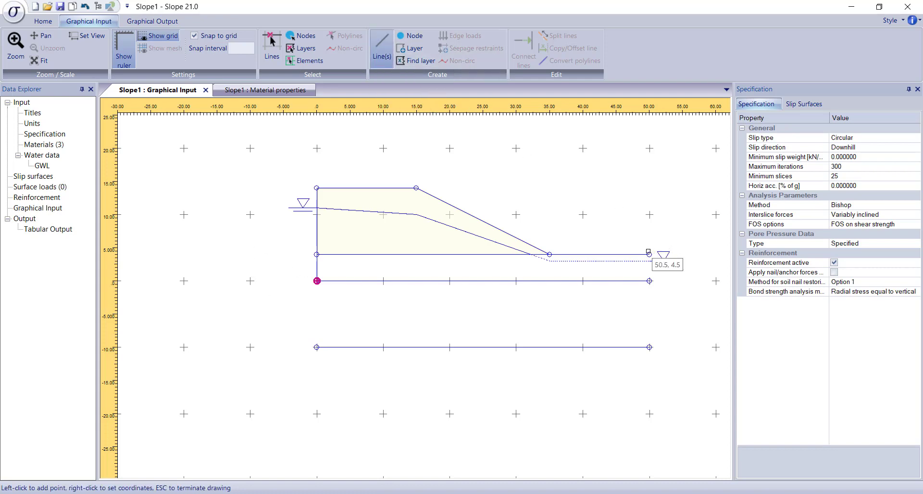
left_click(649, 255)
left_click(649, 281)
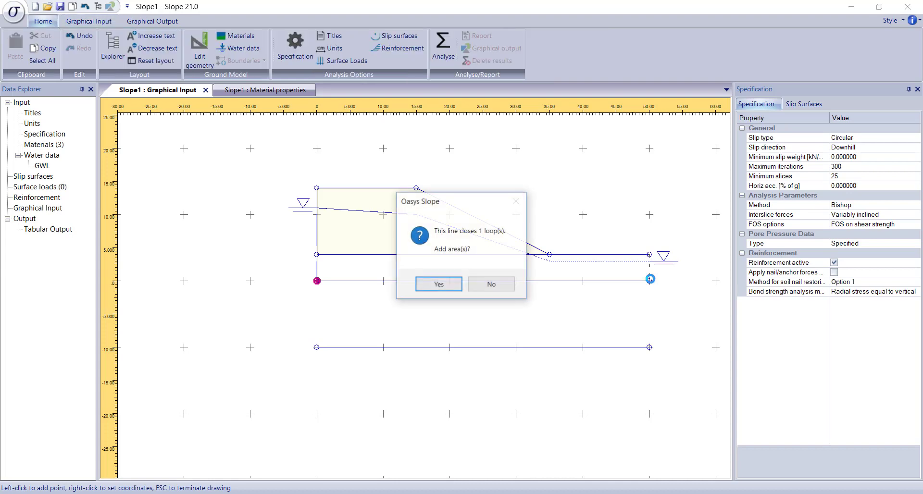
Step: Add the enclosed foundation area as a layer with material 2 and water profile GWL
left_click(439, 285)
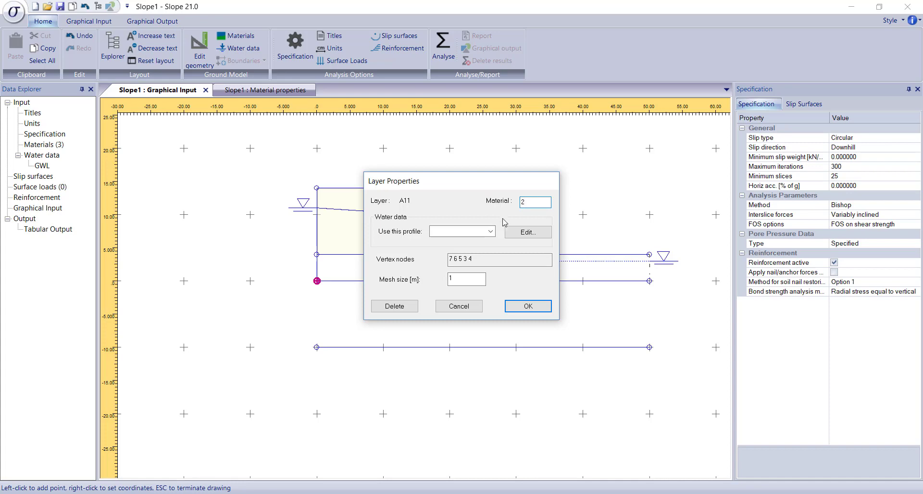
left_click(490, 231)
left_click(488, 249)
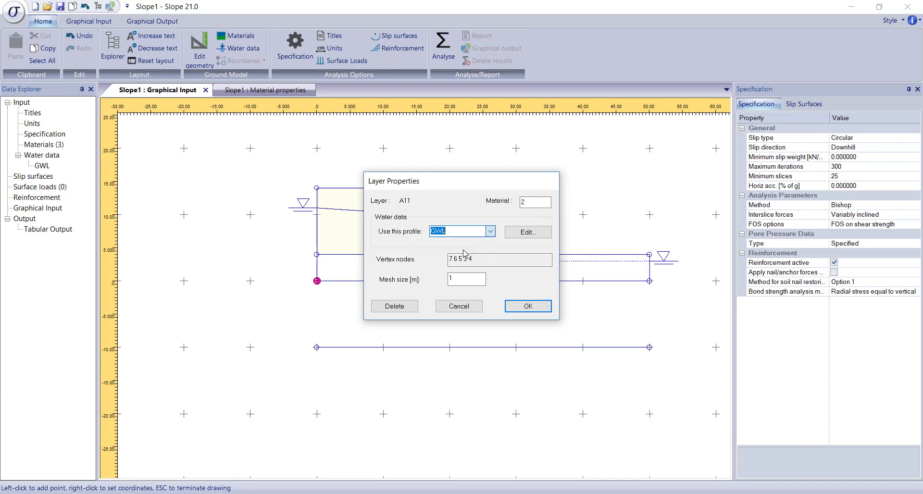
left_click(518, 307)
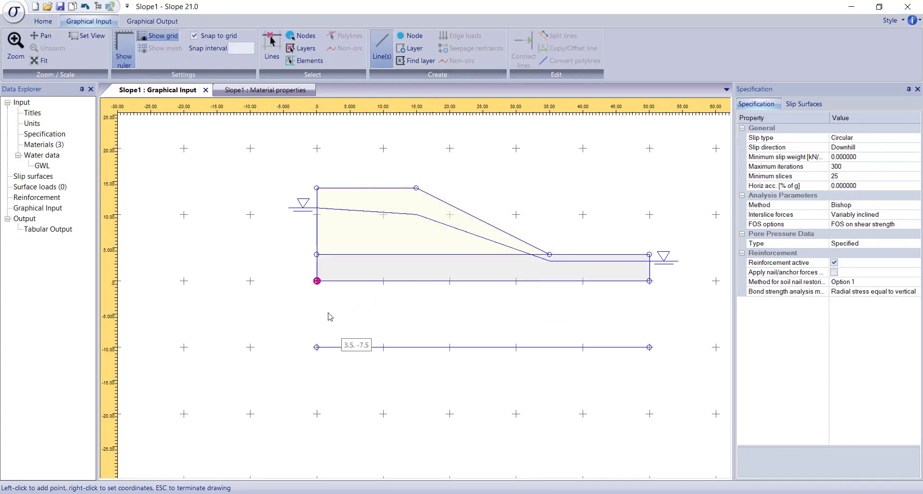
Step: Draw the bedrock's side lines from (0, 0) to (0, -10) and from (50, 0) to (50, -10) m
left_click(317, 346)
key("Escape")
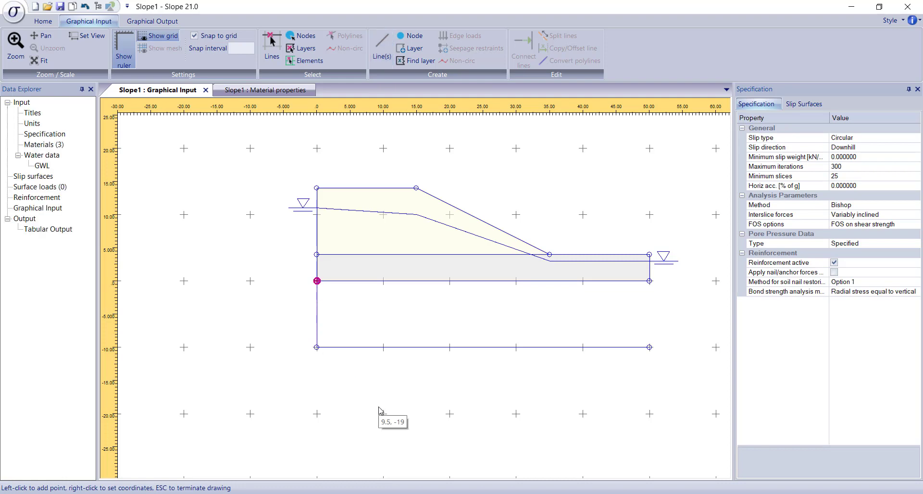
left_click(382, 48)
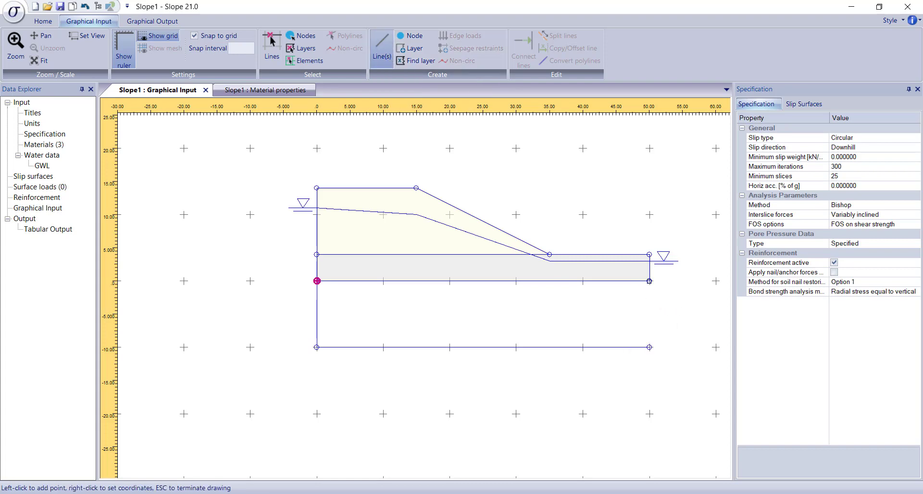
left_click(649, 280)
left_click(649, 347)
Step: Add the enclosed bedrock area as a layer with material 3 and water profile GWL
left_click(451, 288)
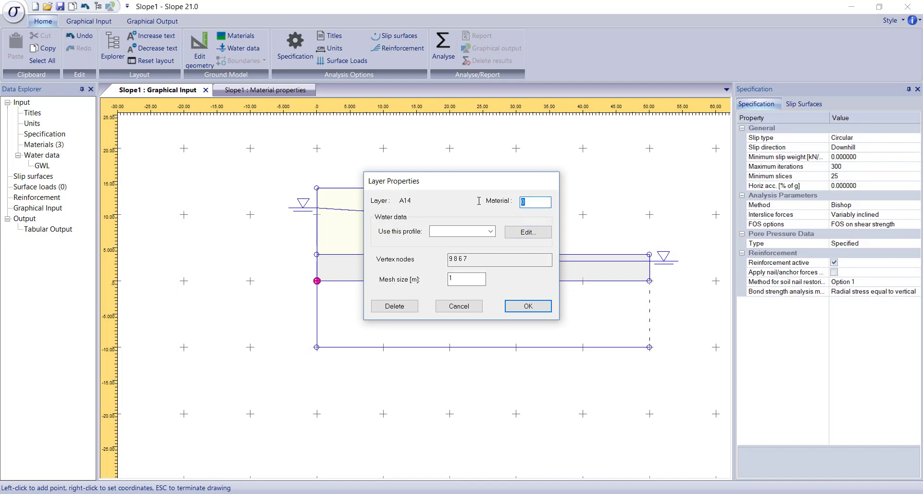
left_click(491, 232)
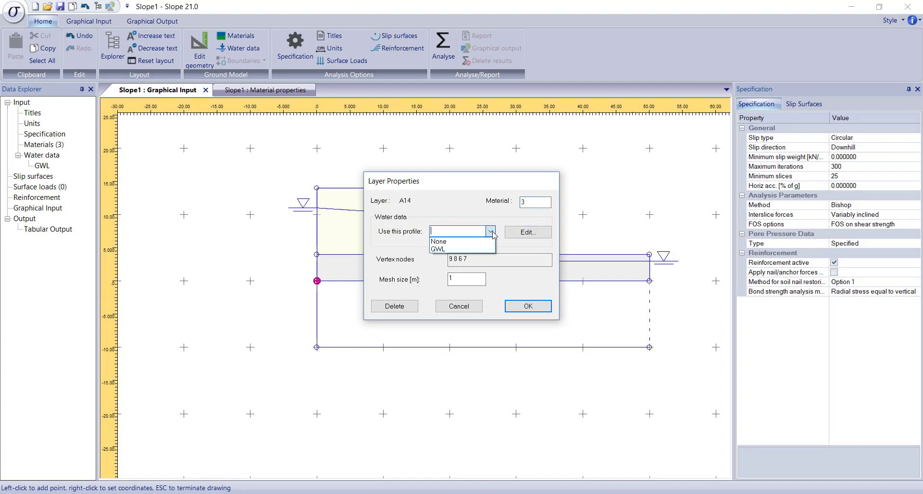
left_click(471, 252)
left_click(528, 306)
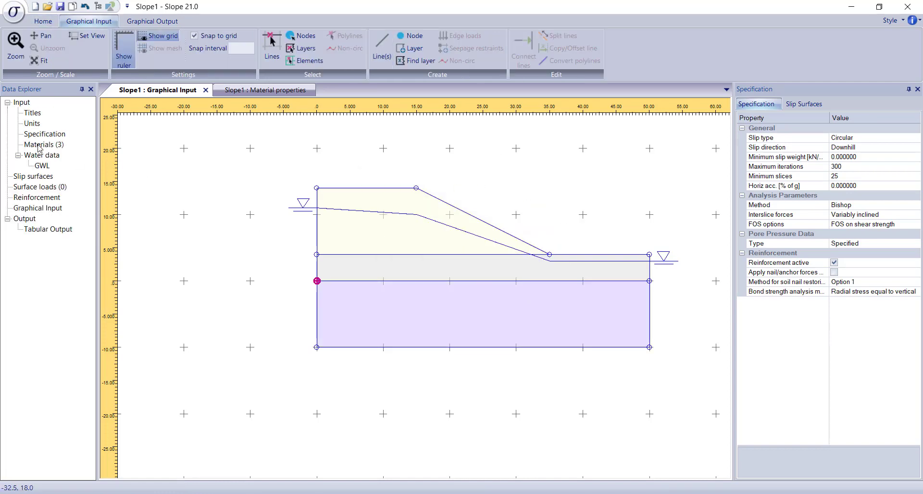
Step: Define the slip circle centres as a grid with its origin at x = 25 m and y = 10 m
left_click(819, 104)
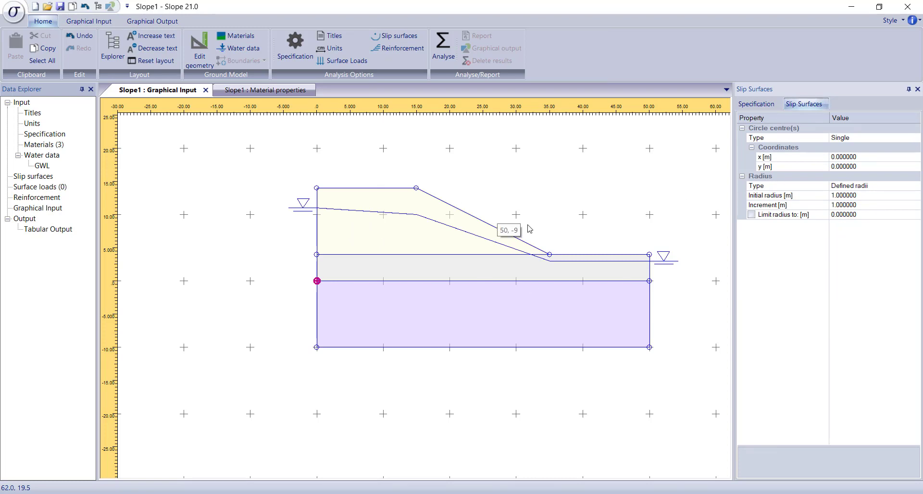
left_click(916, 158)
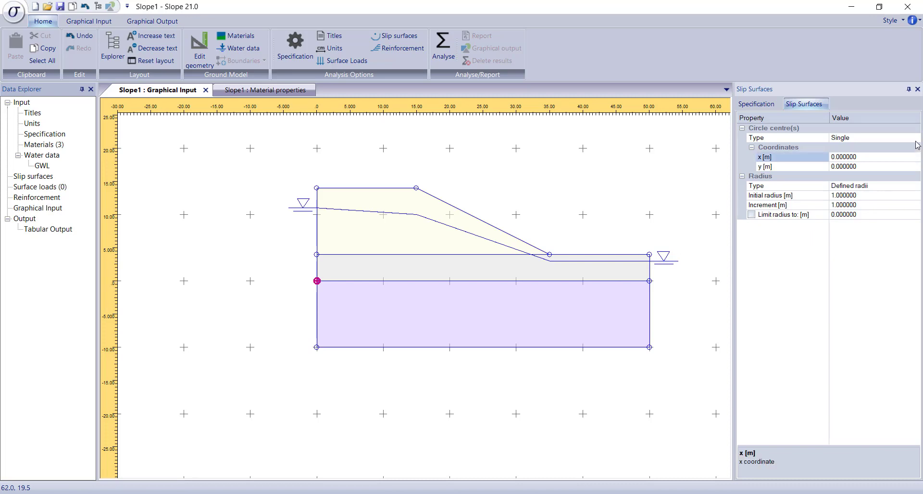
left_click(916, 138)
left_click(893, 158)
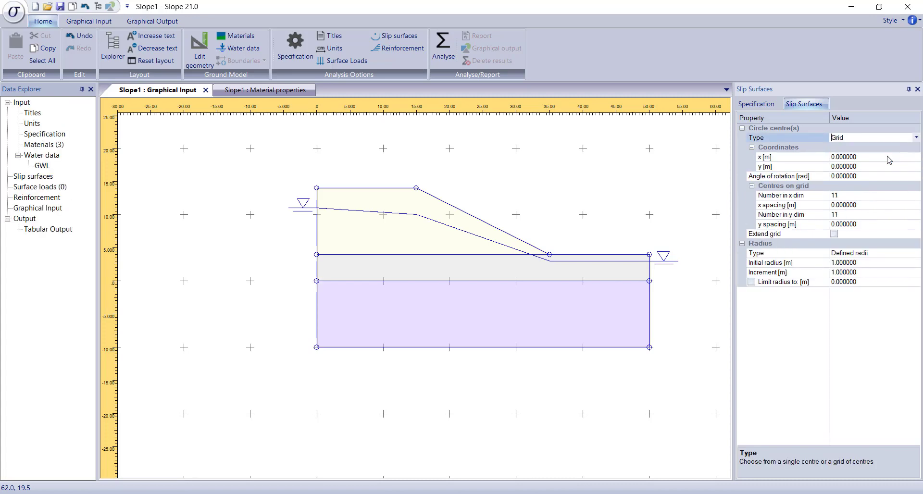
left_click(901, 159)
left_click(814, 156)
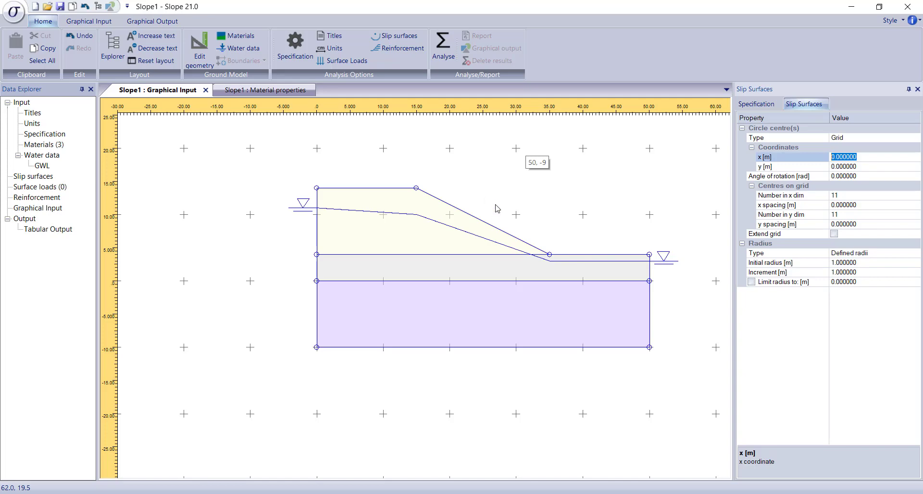
type("25")
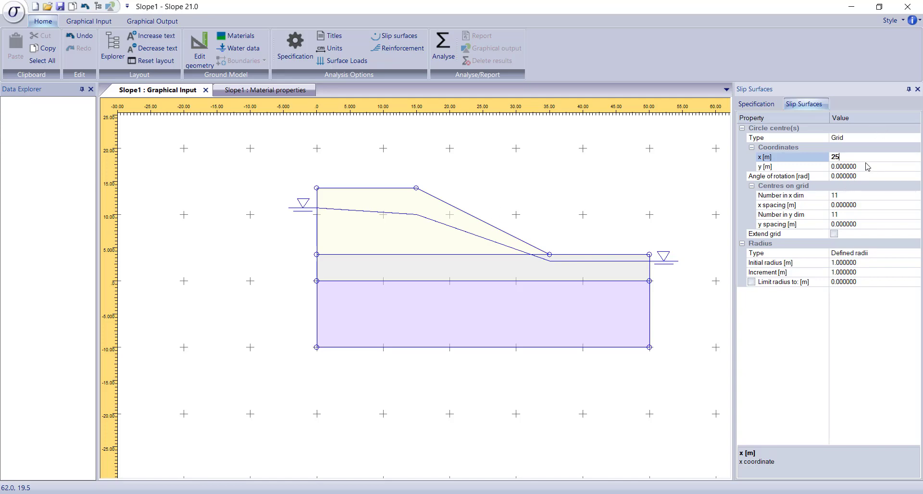
left_click(808, 166)
type("10")
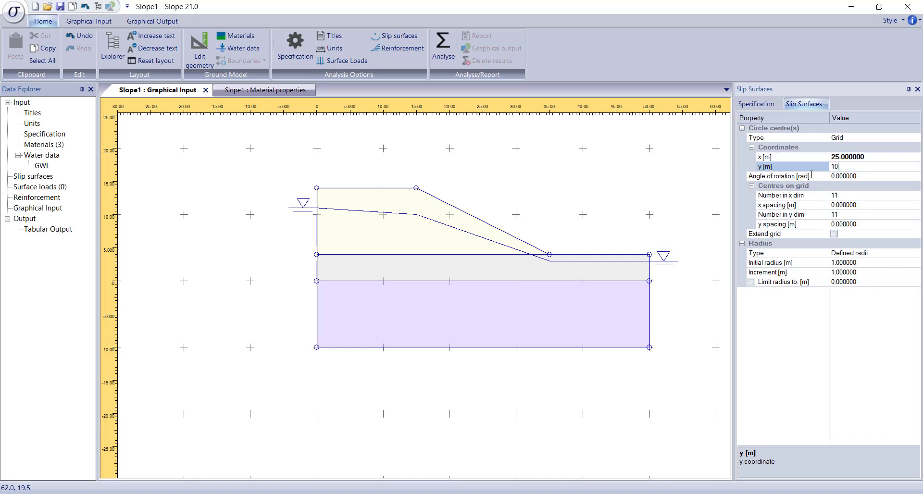
Step: Set the centre grid's angle of rotation to -25 and its number of centres to 15 in both the x and y directions
left_click(825, 178)
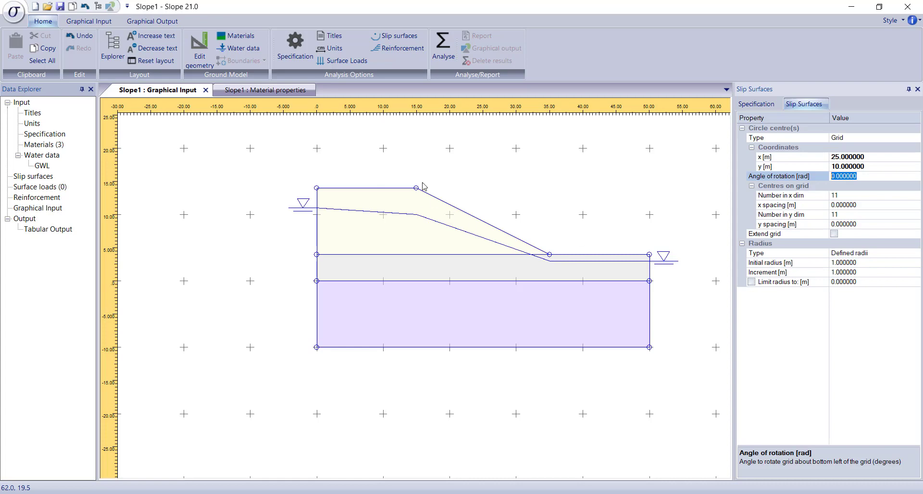
type("-25")
left_click(843, 196)
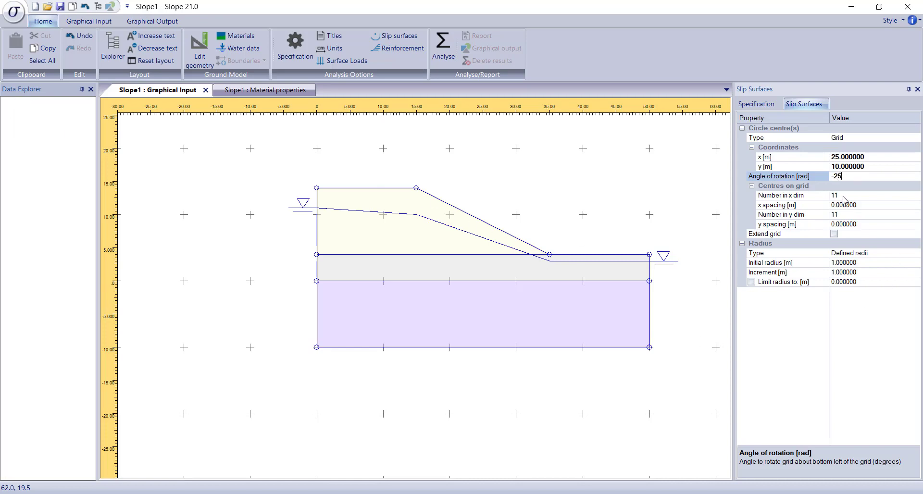
left_click(819, 197)
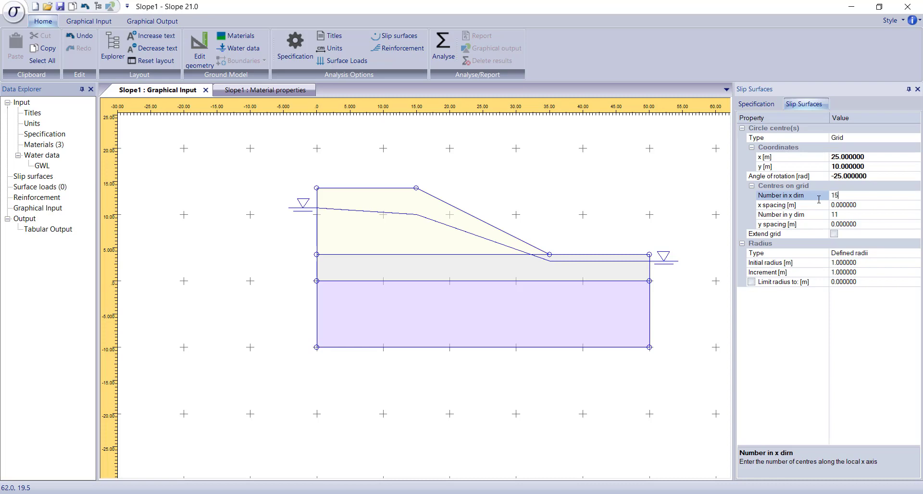
type("15")
left_click(864, 225)
left_click(860, 216)
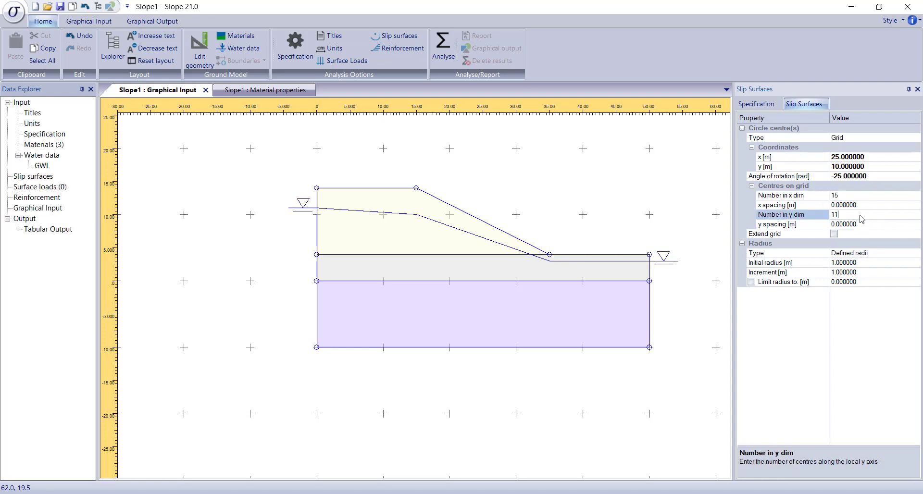
left_click(822, 214)
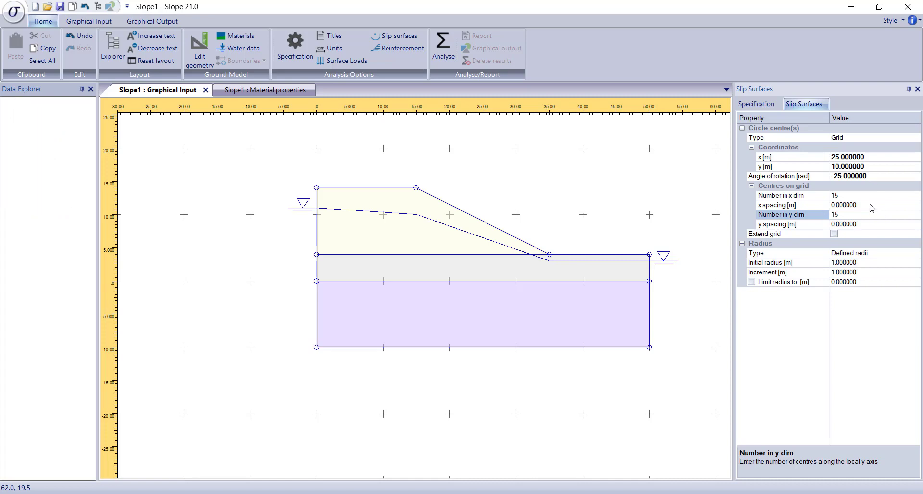
Step: Space the grid centres 1 m apart in x and y, and enable extending the grid
left_click(871, 206)
left_click(819, 206)
type("1")
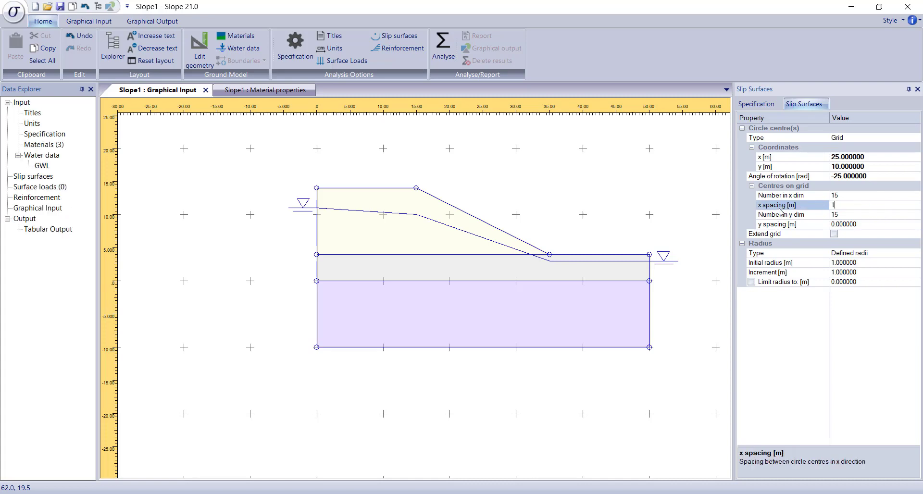
left_click(868, 225)
left_click(805, 224)
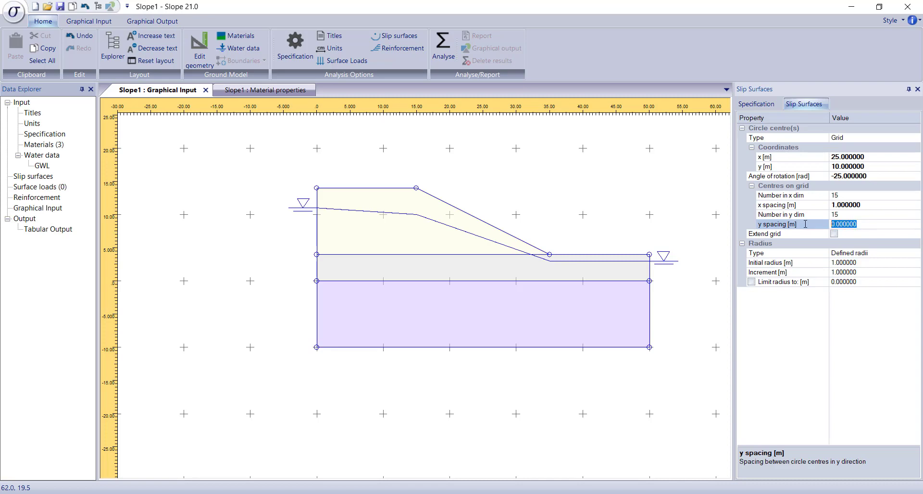
type("1")
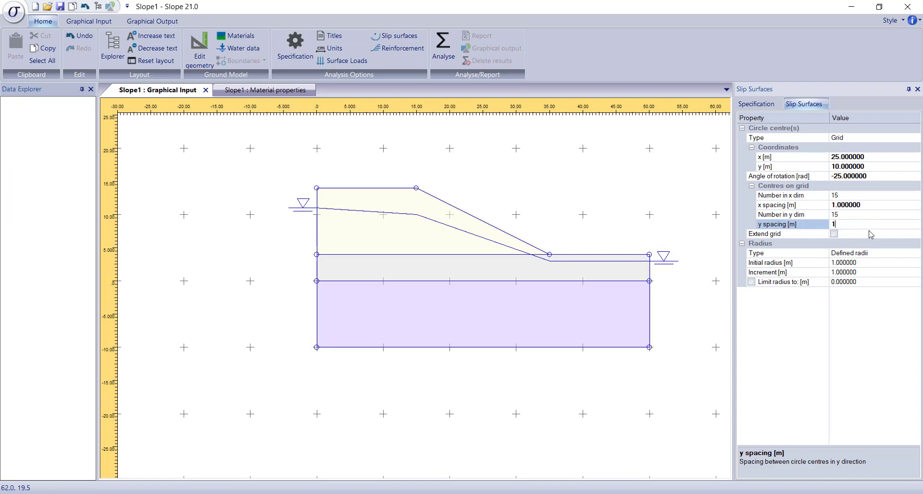
left_click(871, 234)
left_click(835, 234)
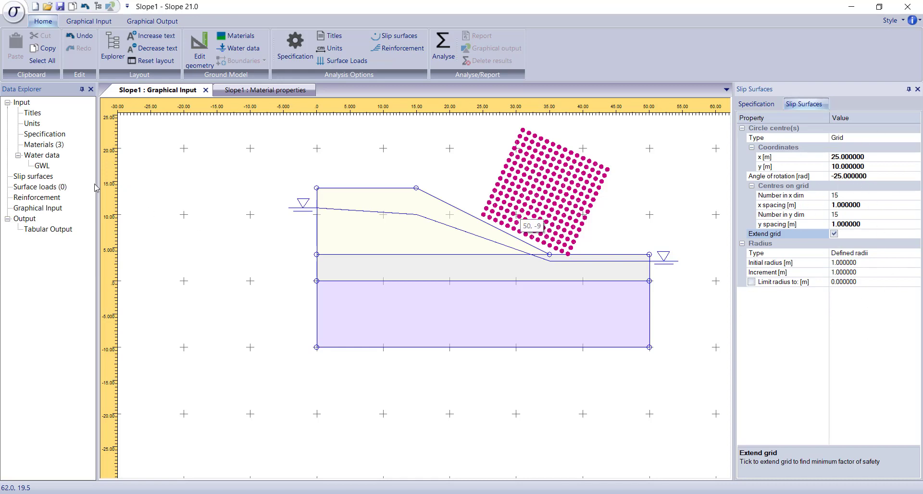
Step: Review the reinforcement settings and types on offer without adding any reinforcement
double_click(37, 198)
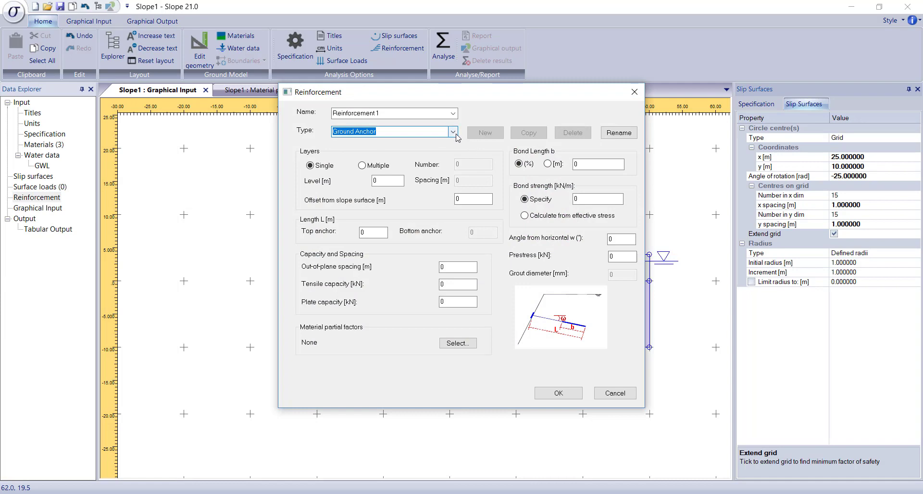
left_click(453, 133)
left_click(455, 137)
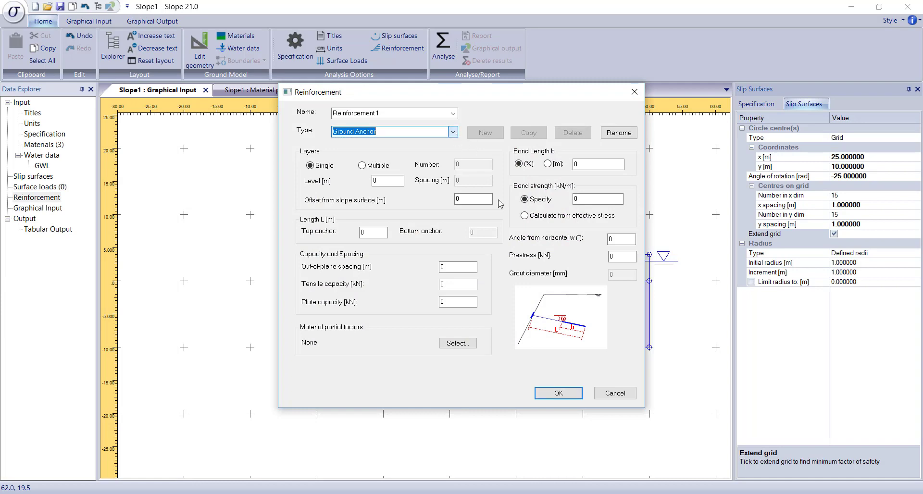
left_click(609, 393)
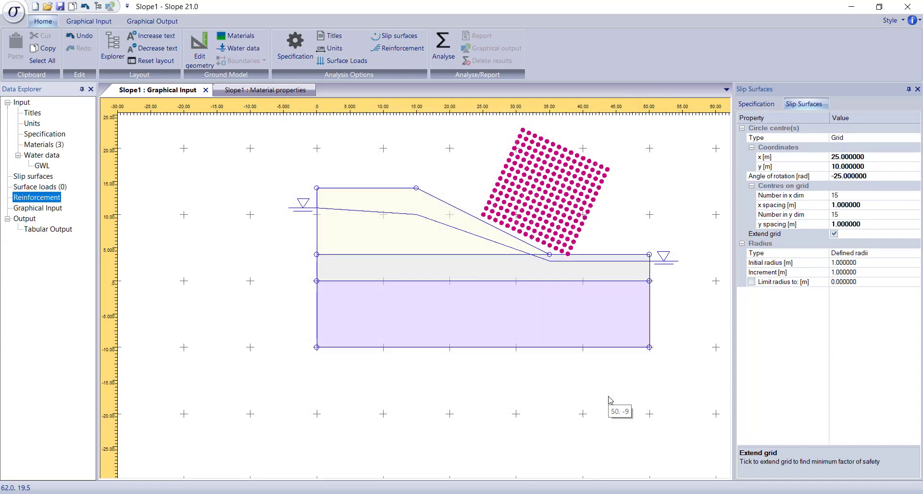
Step: Add a permanent surface load of 10 kN/m vertical from 0 to 10 m and display it in the graphical input
double_click(50, 187)
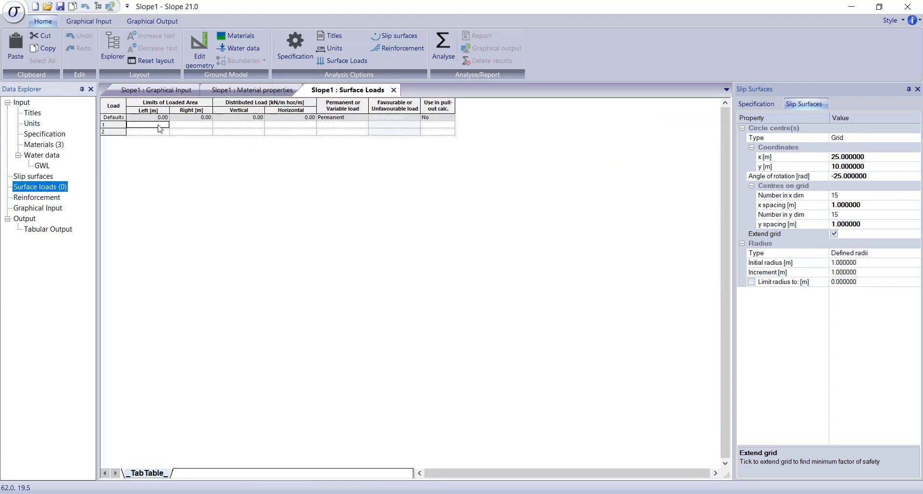
left_click(160, 128)
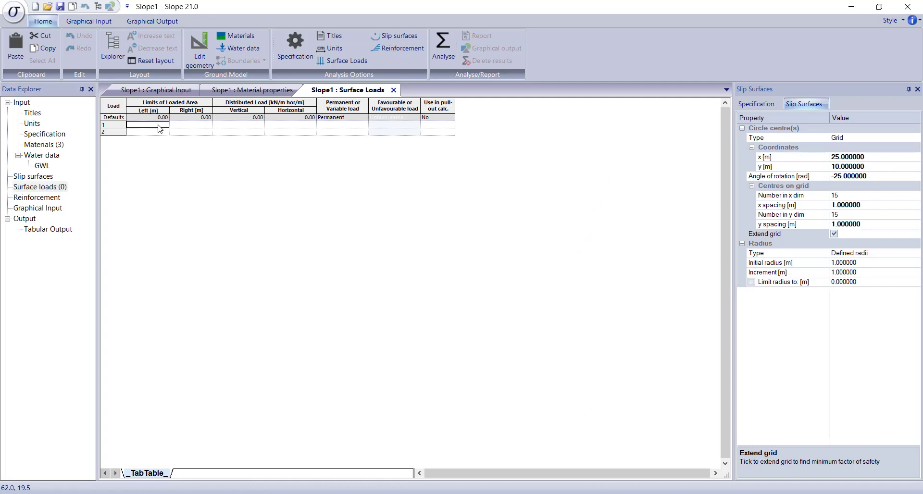
key("Tab")
type("10")
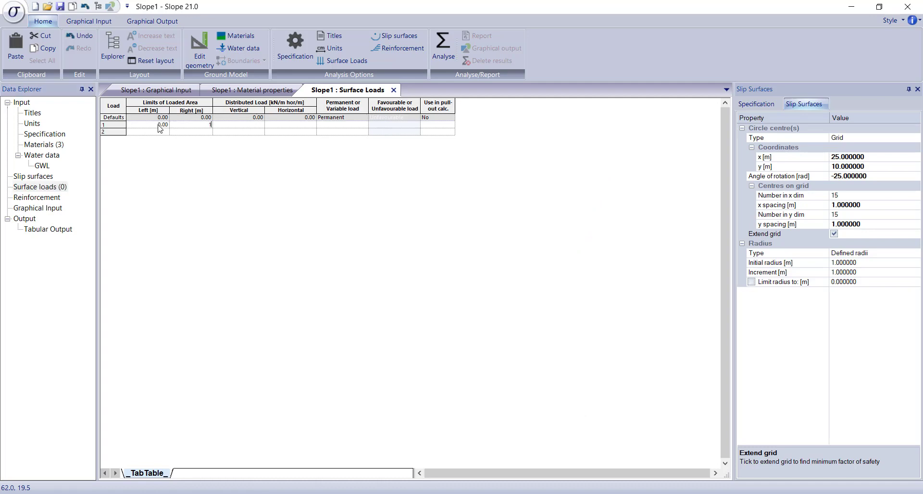
key("Tab")
type("10")
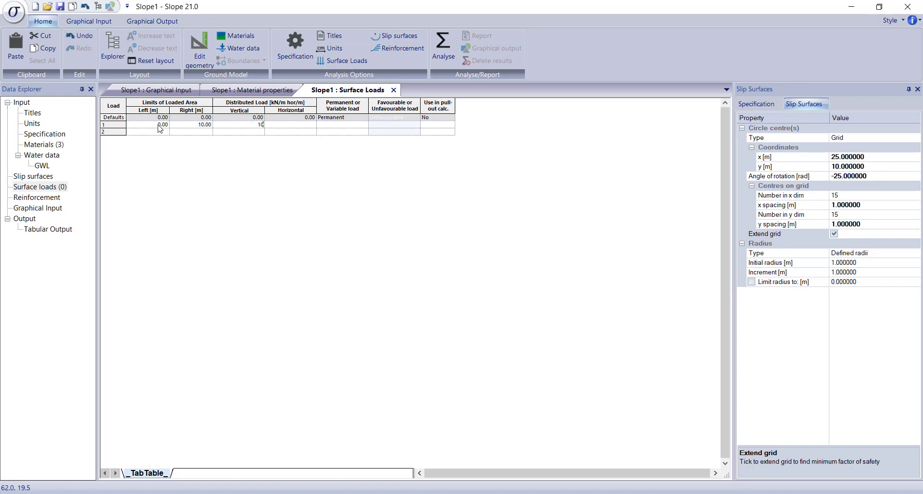
key("Tab")
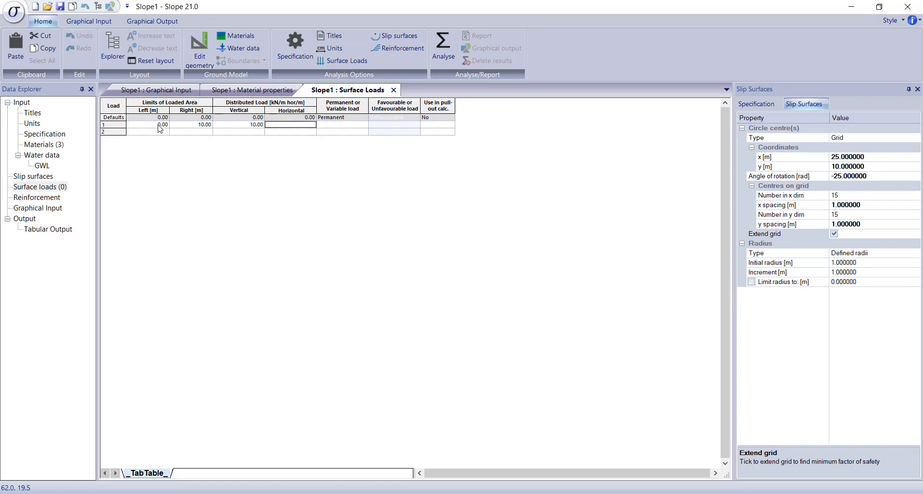
key("Tab")
key("Tab")
key("Tab")
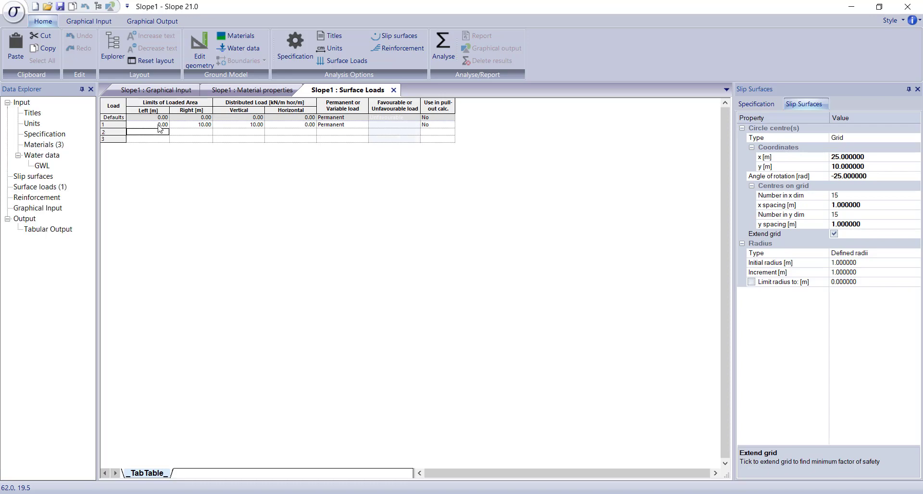
left_click(51, 212)
double_click(50, 212)
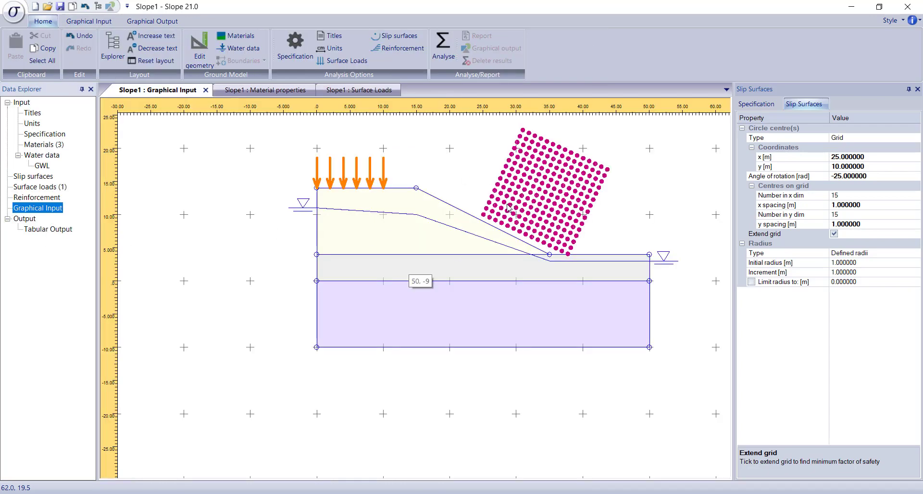
Step: Save the model as Webinar Eg.sbd in the Slope Webinar folder
left_click(14, 14)
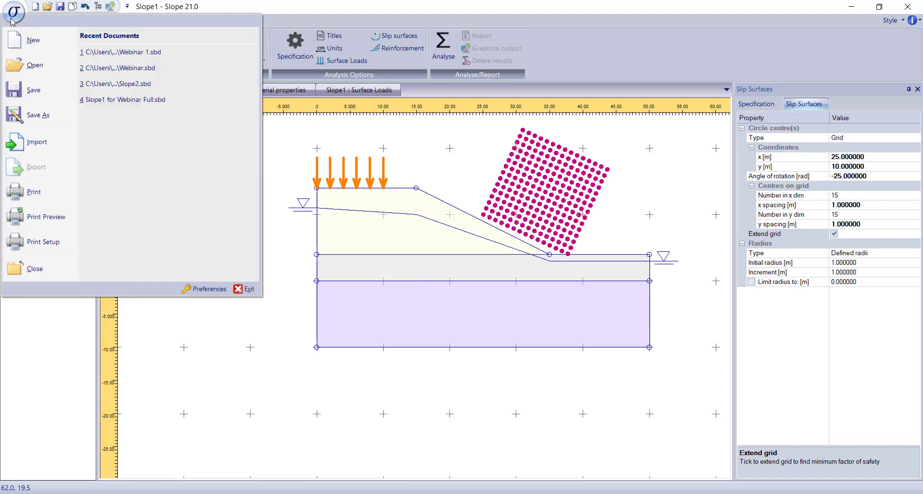
left_click(35, 117)
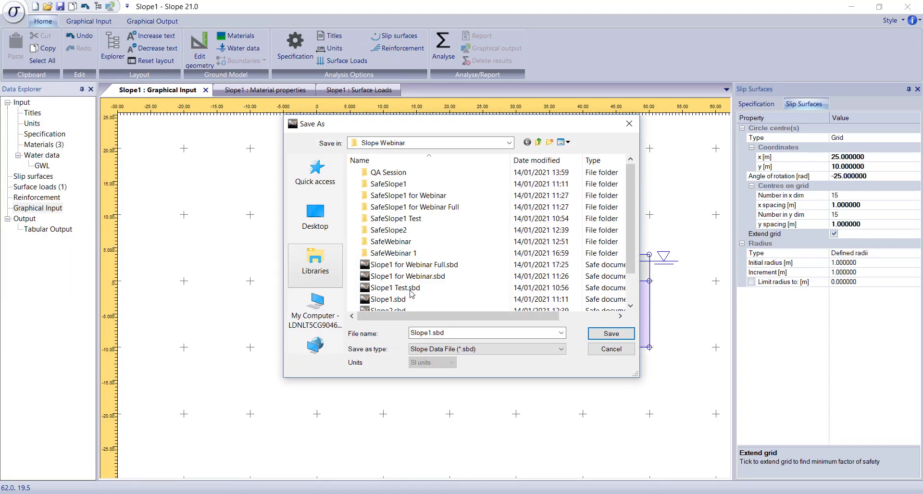
left_click(443, 337)
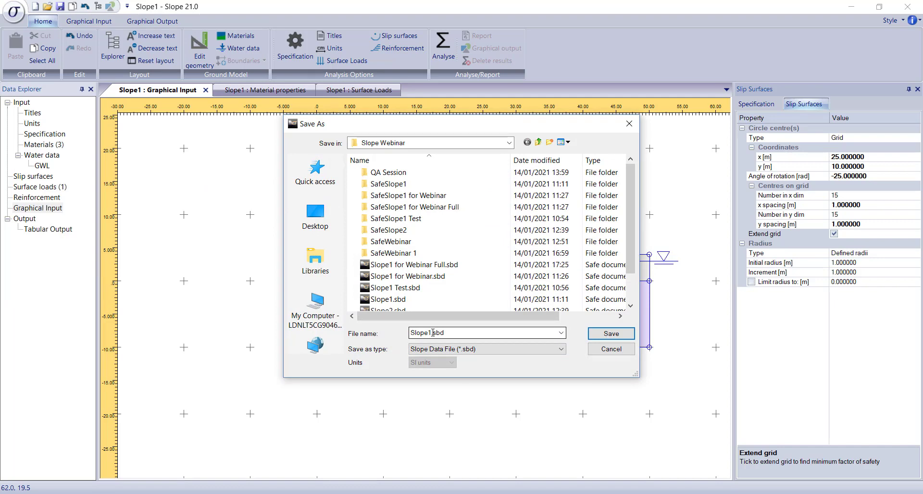
double_click(432, 331)
left_click(432, 332)
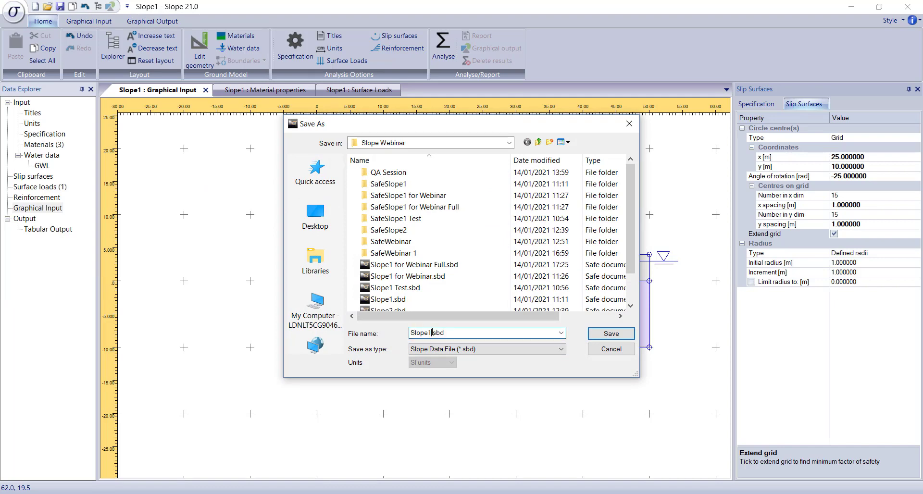
left_click_drag(431, 332, 393, 332)
type("Webinar Eg")
left_click(618, 336)
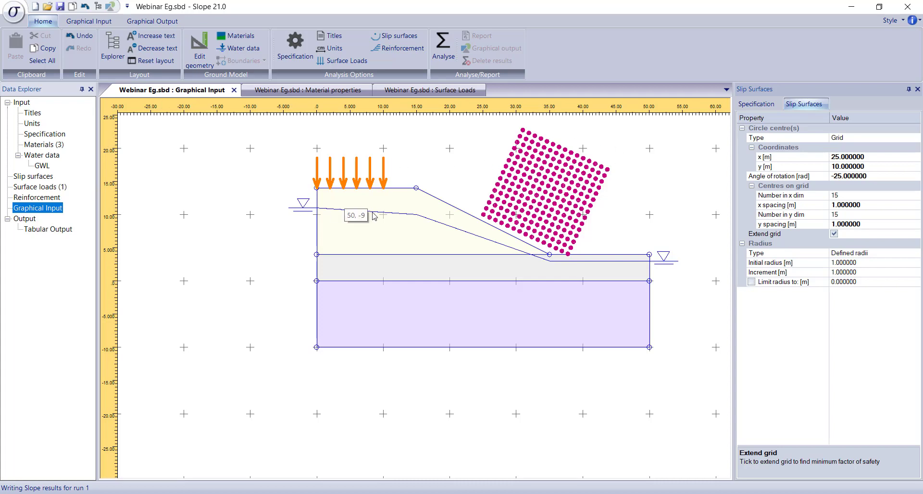
Step: Run the slip surface analysis of the current model and dismiss its progress window
left_click(443, 46)
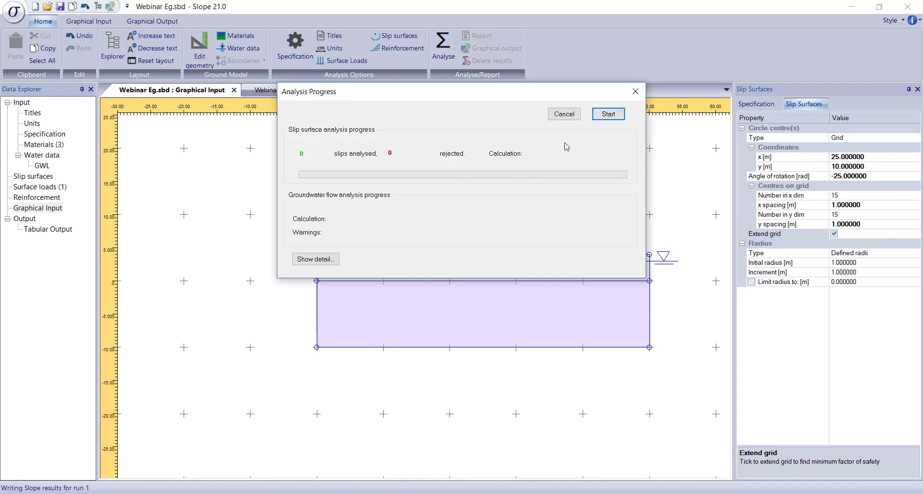
left_click(606, 115)
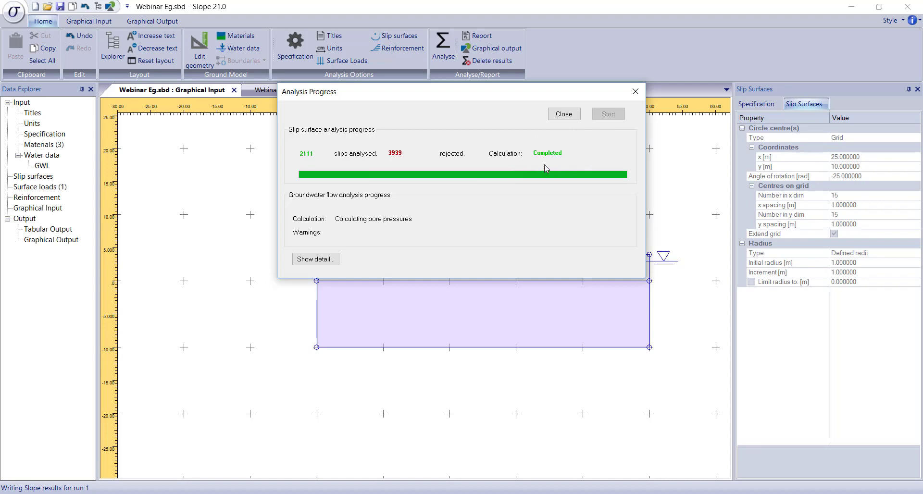
left_click(564, 114)
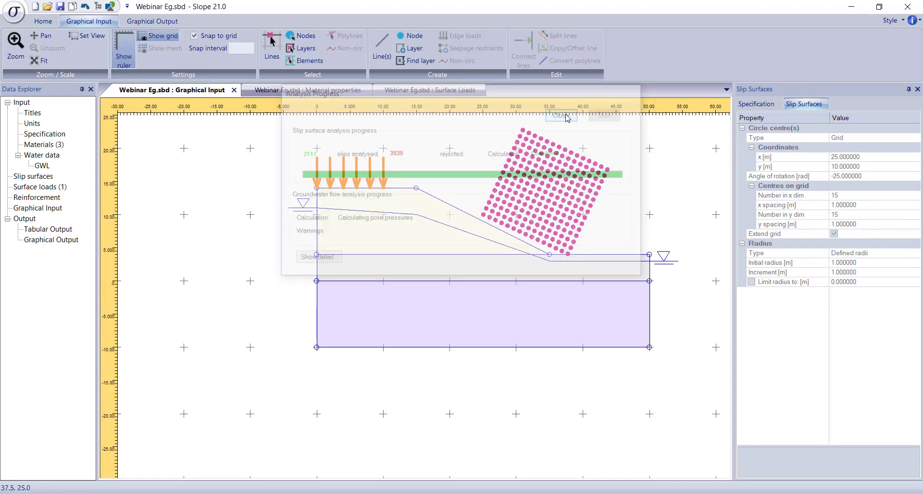
Step: Display the graphical results and limit the slip surfaces shown to a maximum factor of safety of 3
double_click(64, 242)
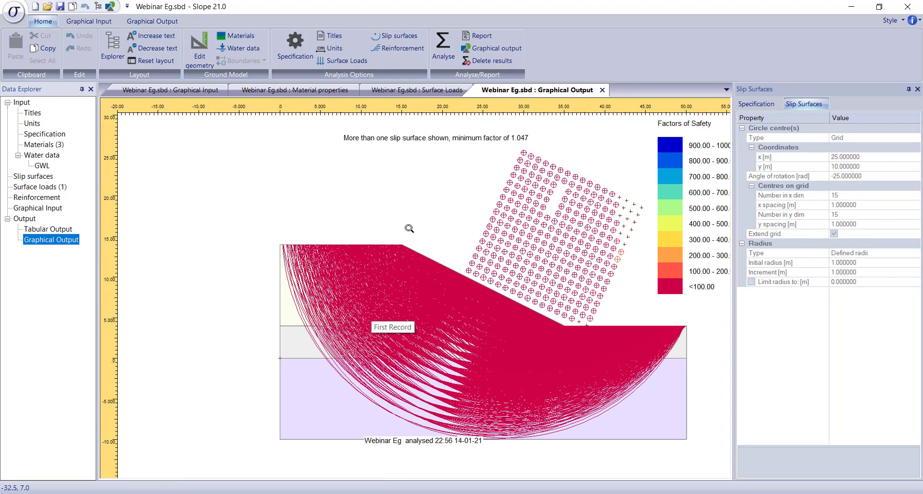
left_click(168, 24)
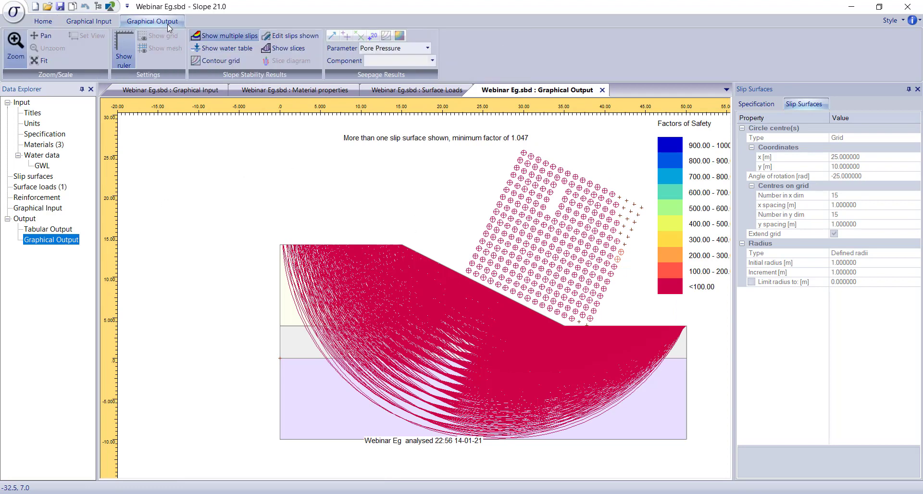
left_click(284, 38)
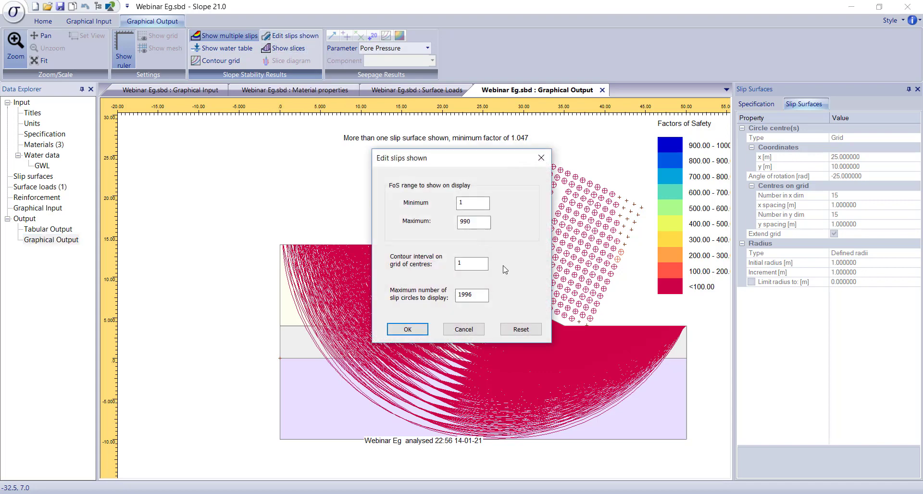
left_click_drag(482, 222, 406, 218)
type("3")
left_click(407, 330)
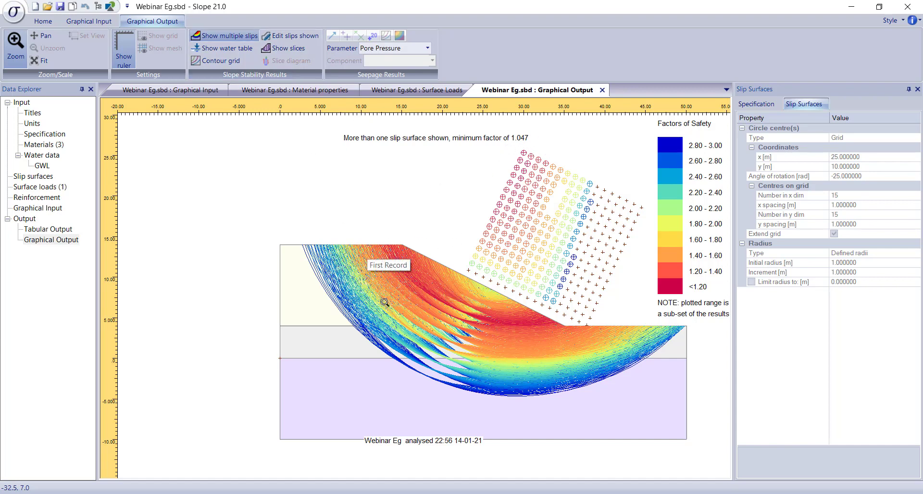
Step: Turn off the multiple slips display to plot only the critical circle, and toggle its slices on and off
left_click(240, 36)
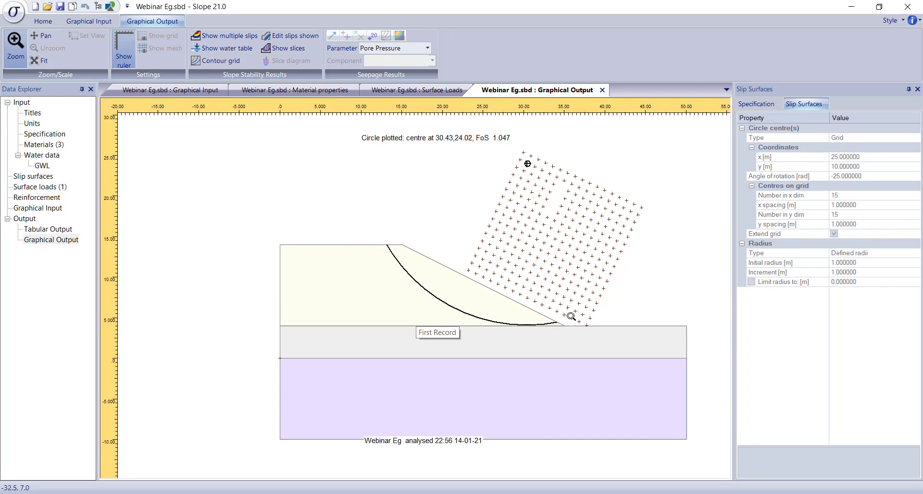
left_click(285, 50)
left_click(287, 53)
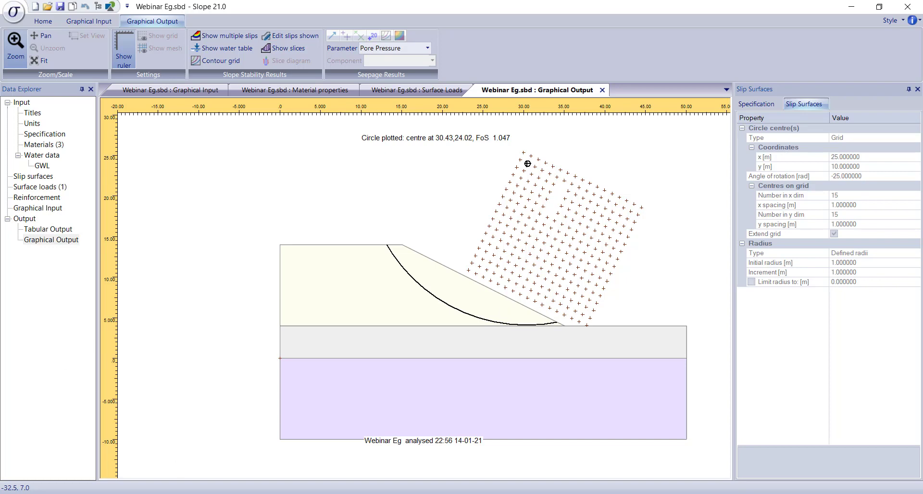
Step: Switch to the PowerPoint slide show and advance from the Demo slide to the Training and Support slide
mouse_move(252, 493)
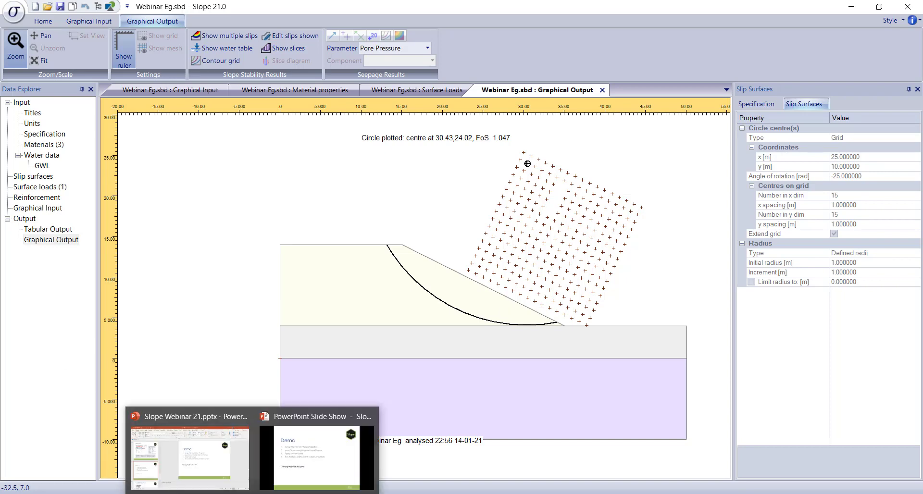
left_click(283, 461)
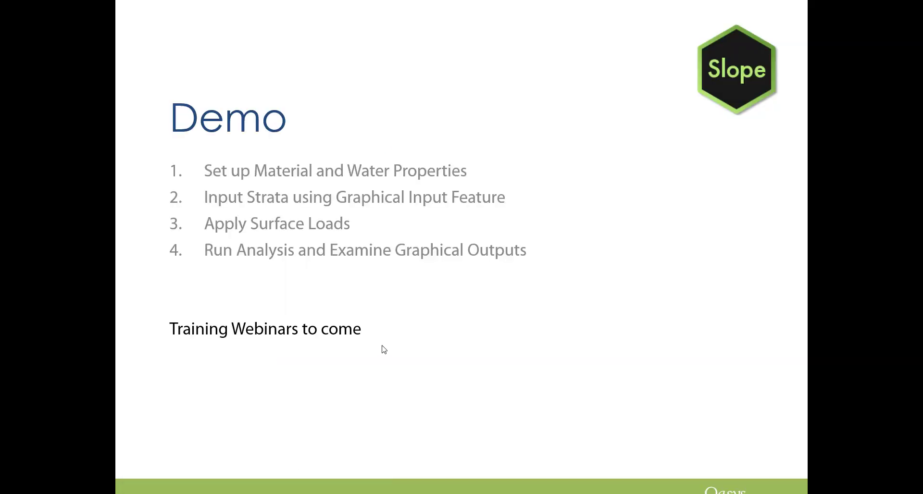
left_click(864, 299)
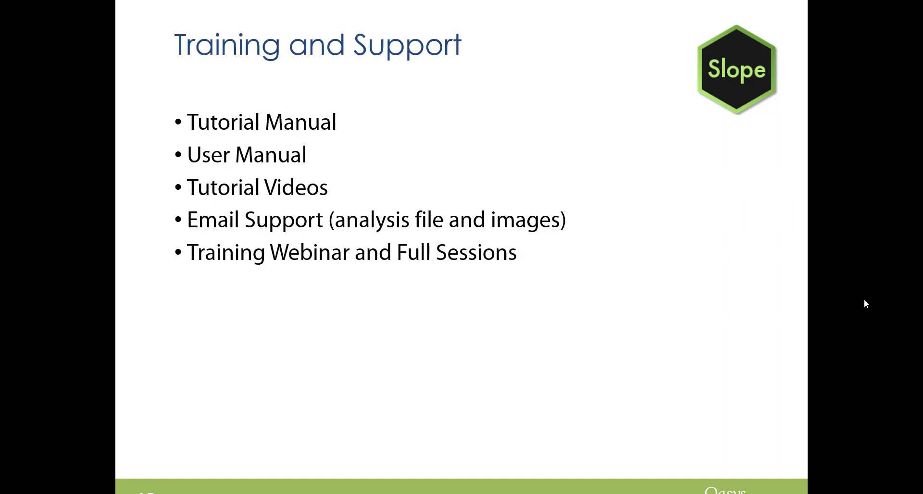